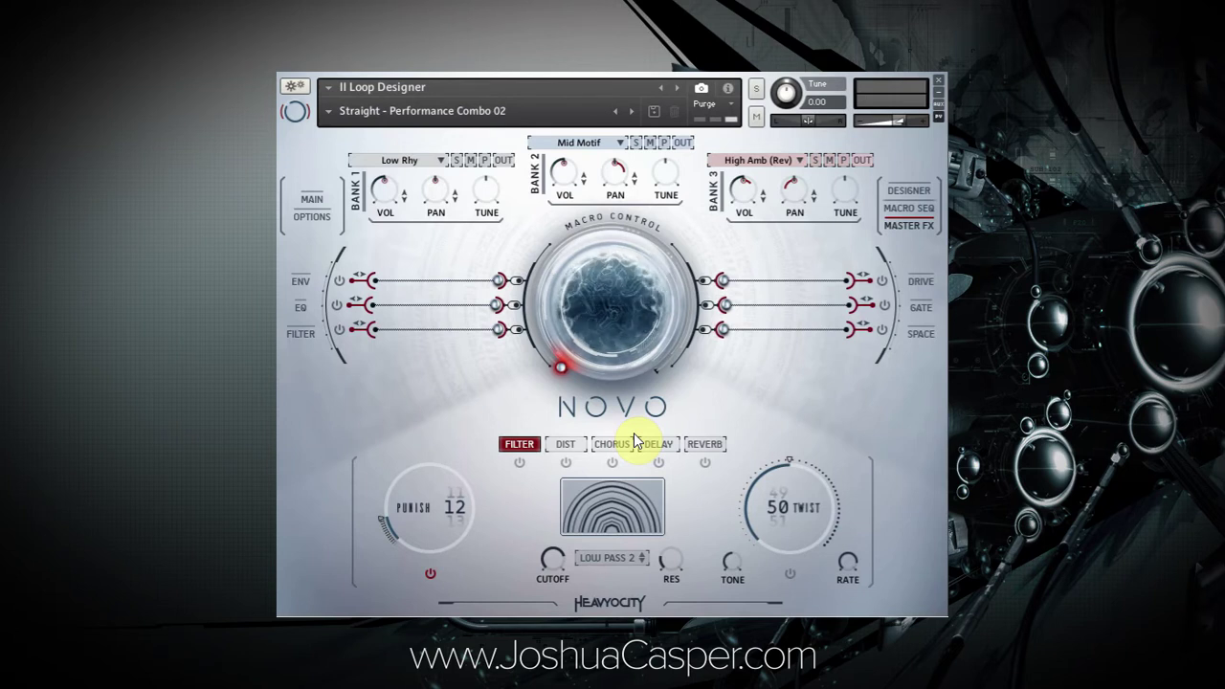
- Raise the Macro Control amount
click(591, 296)
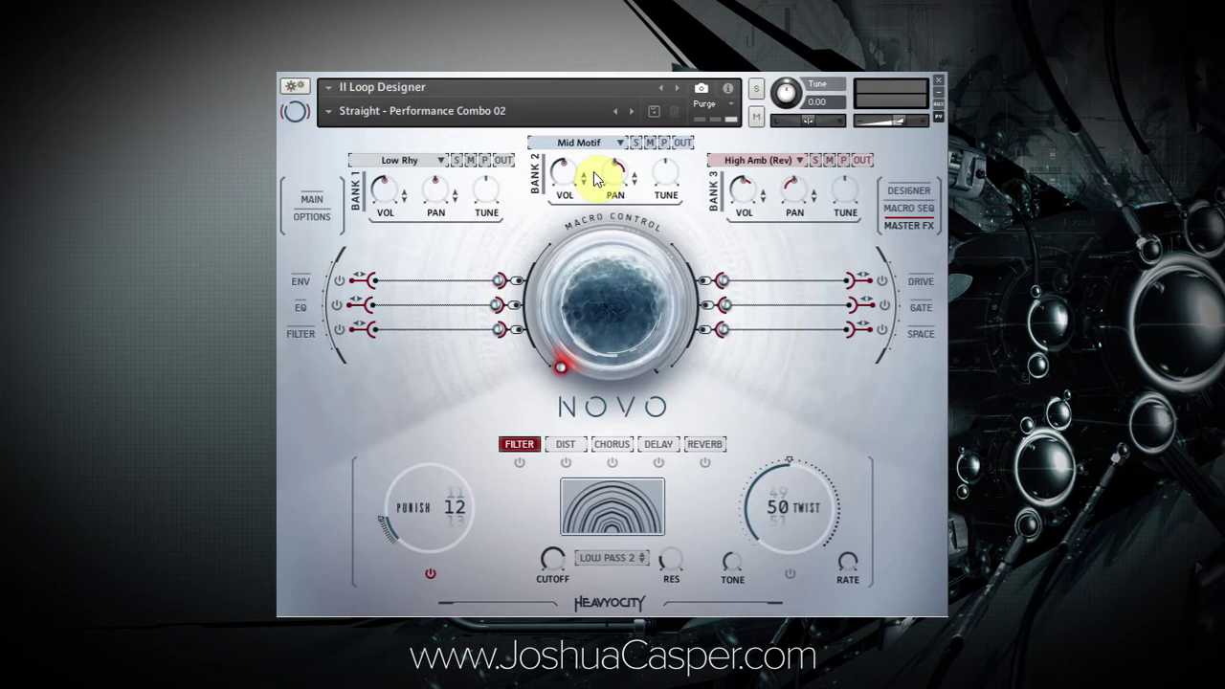
click(618, 318)
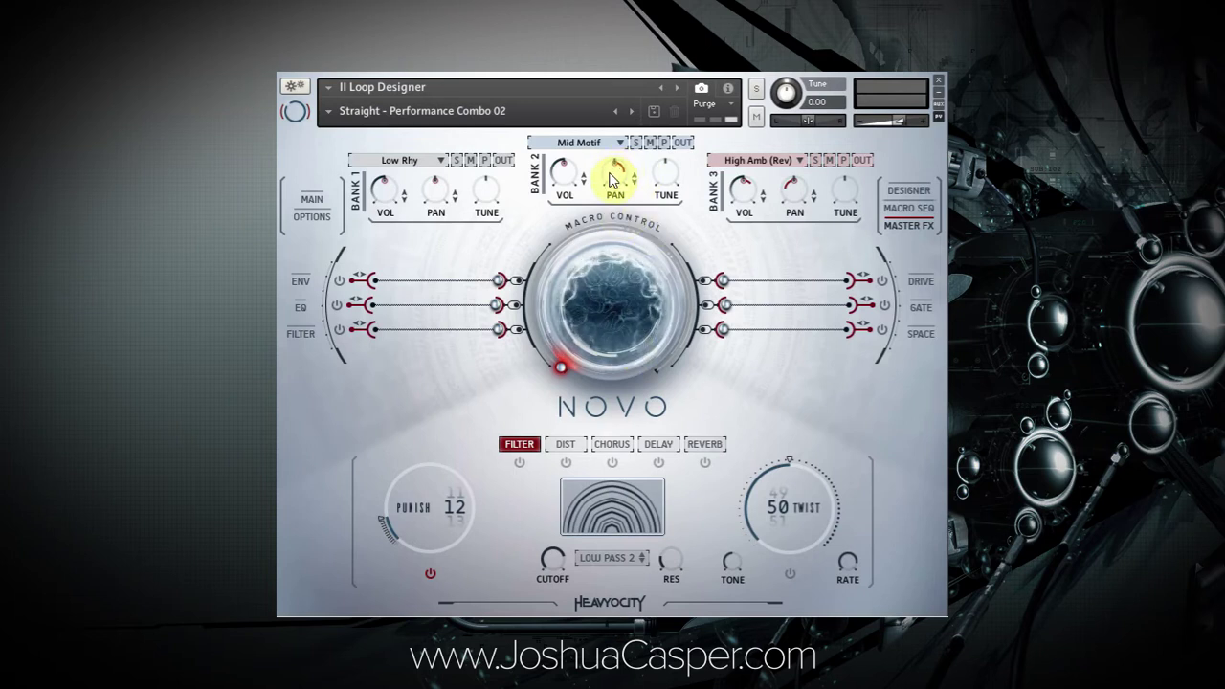
mouse_move(648, 295)
mouse_down()
mouse_move(649, 251)
mouse_move(634, 355)
mouse_up()
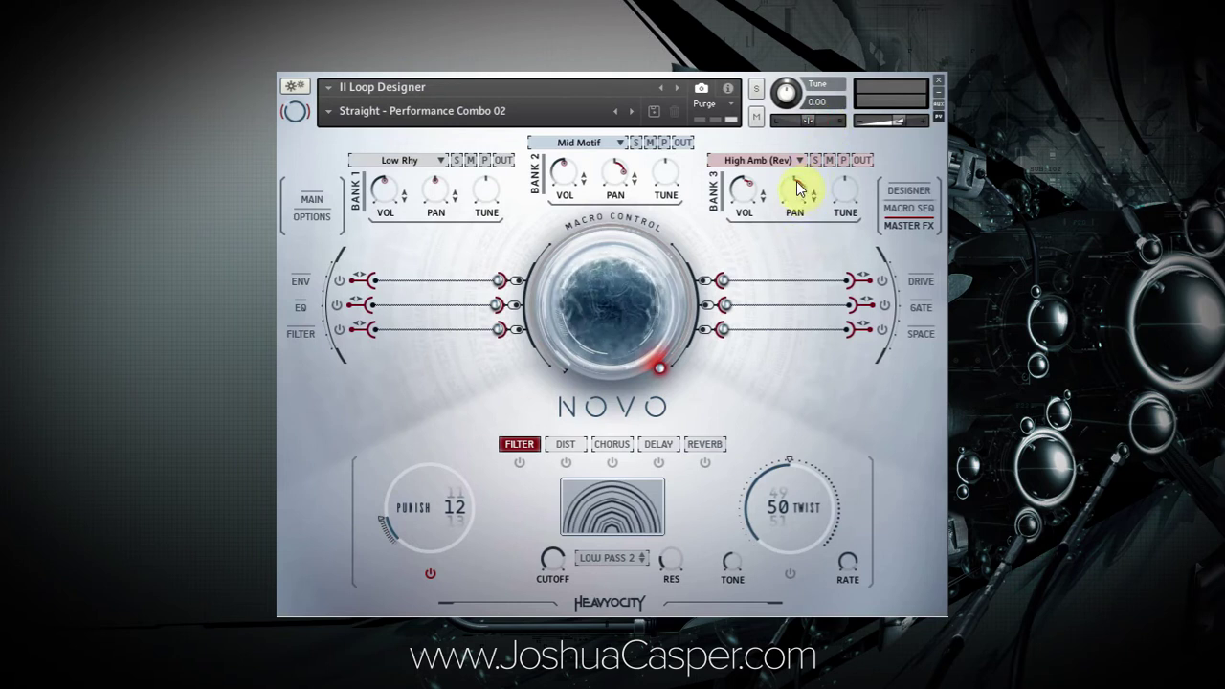
- Pan the Bank 3 High Amb (Rev) loop to 62 L, then pull the Macro Control back down
drag(794, 216, 782, 193)
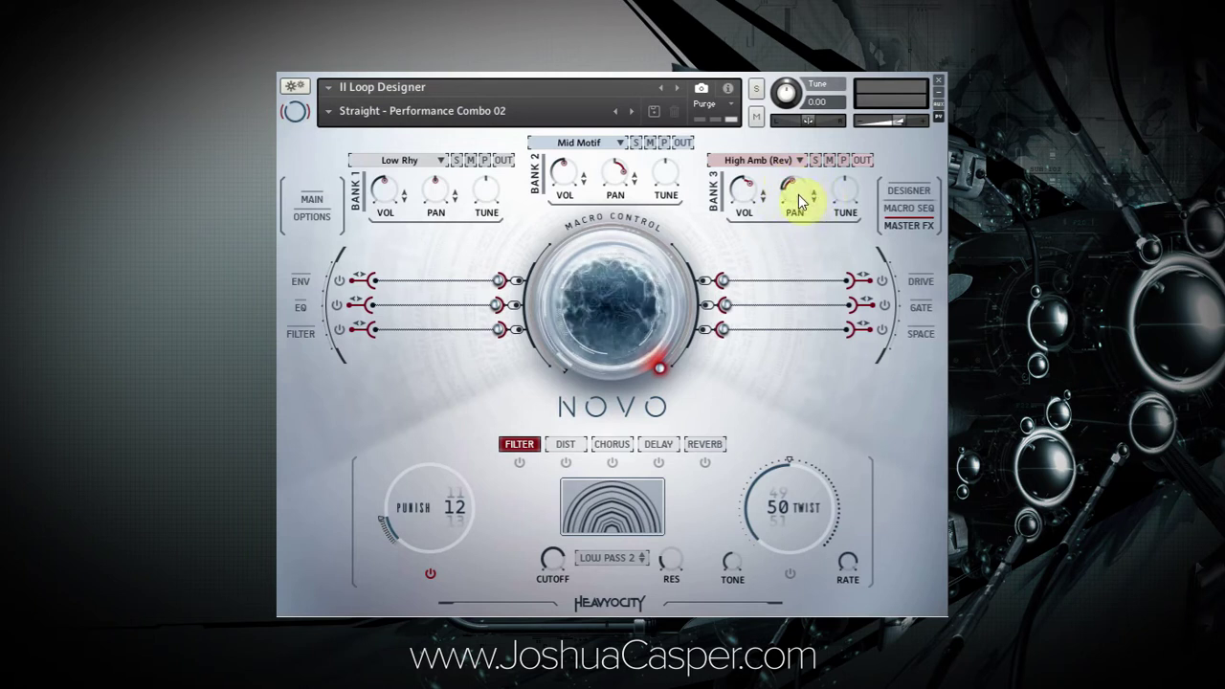
drag(795, 209, 778, 224)
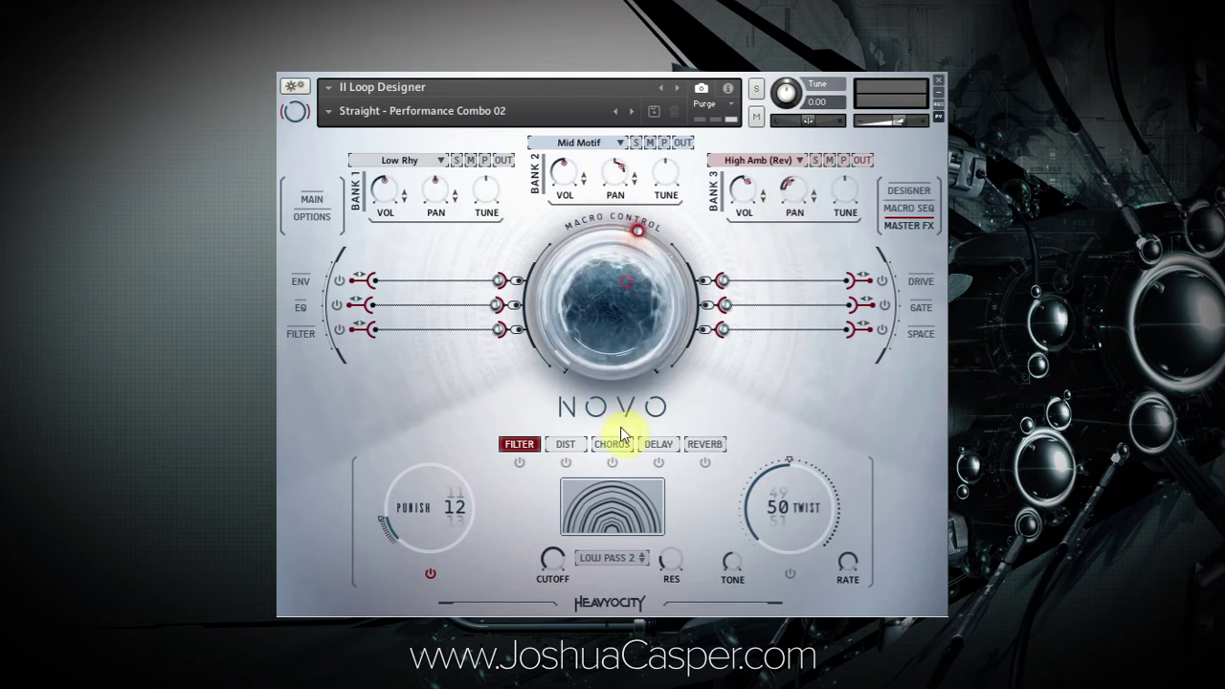
drag(625, 263, 575, 342)
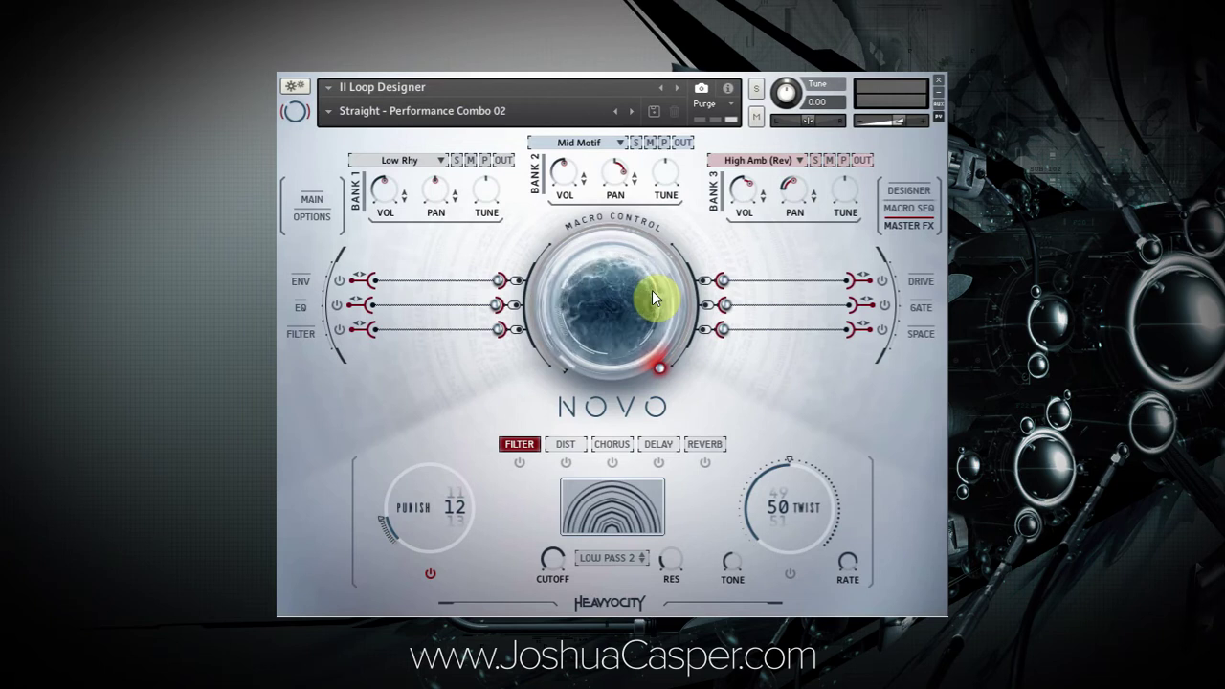
- Return the Macro Control to minimum and enable the Filter module, showing channel 1's Low Pass 4 settings
drag(651, 291, 611, 414)
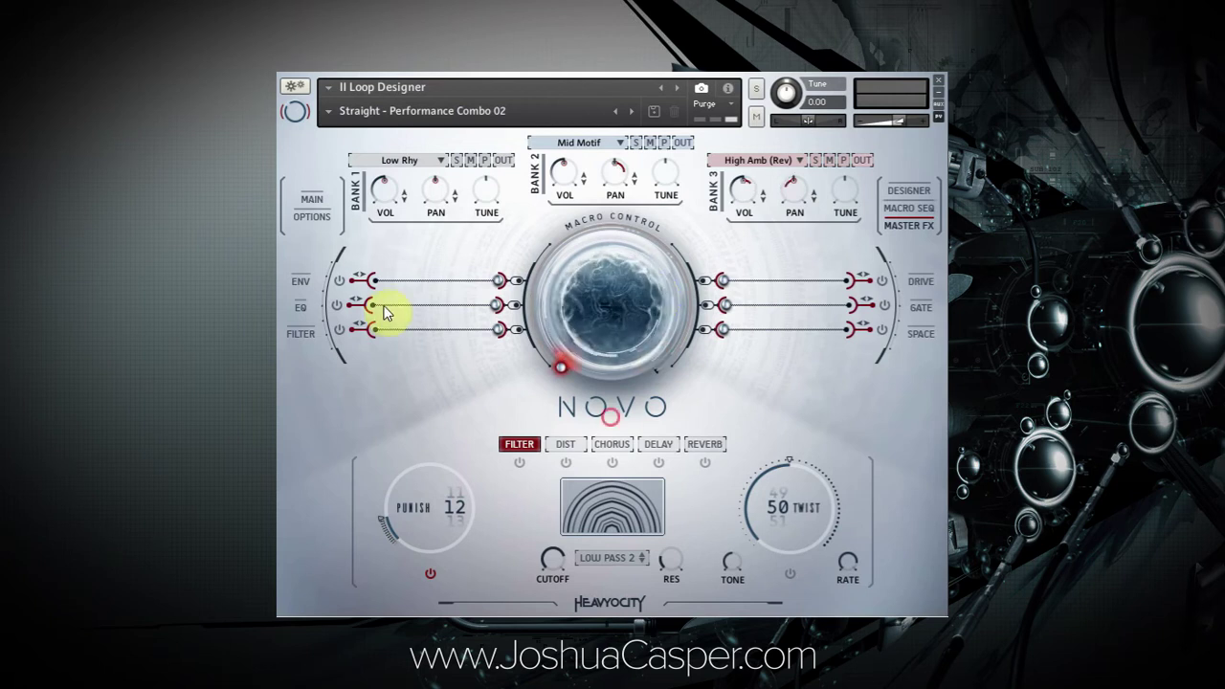
click(338, 330)
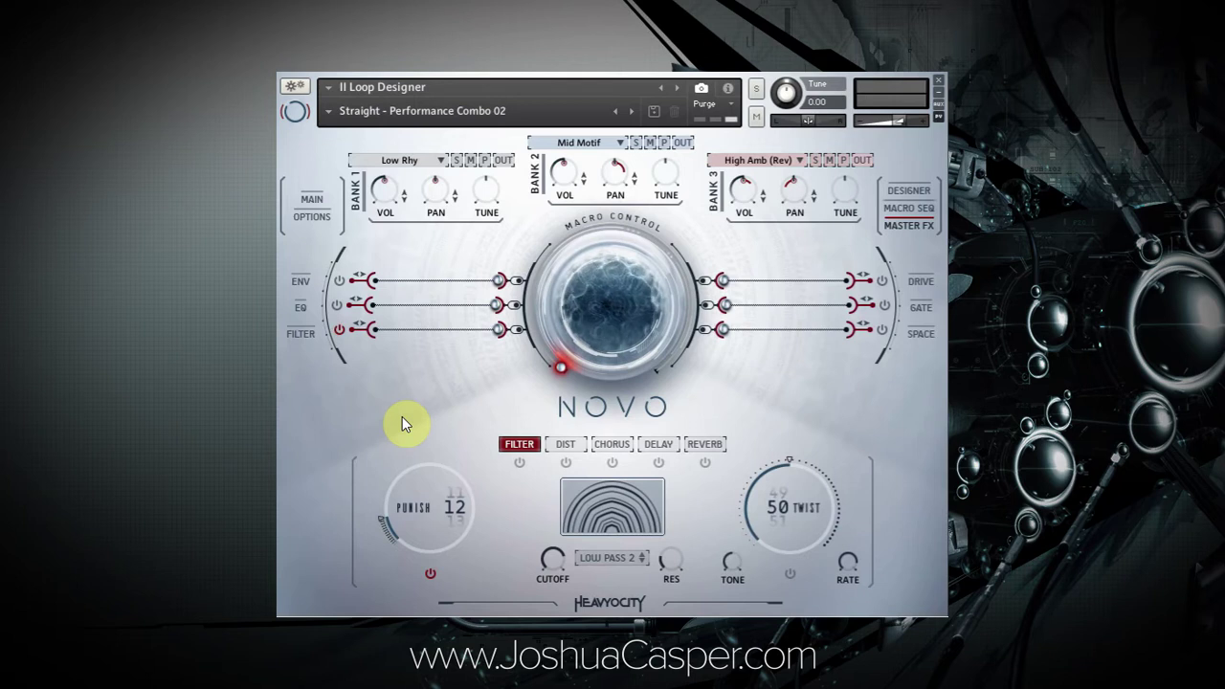
click(299, 337)
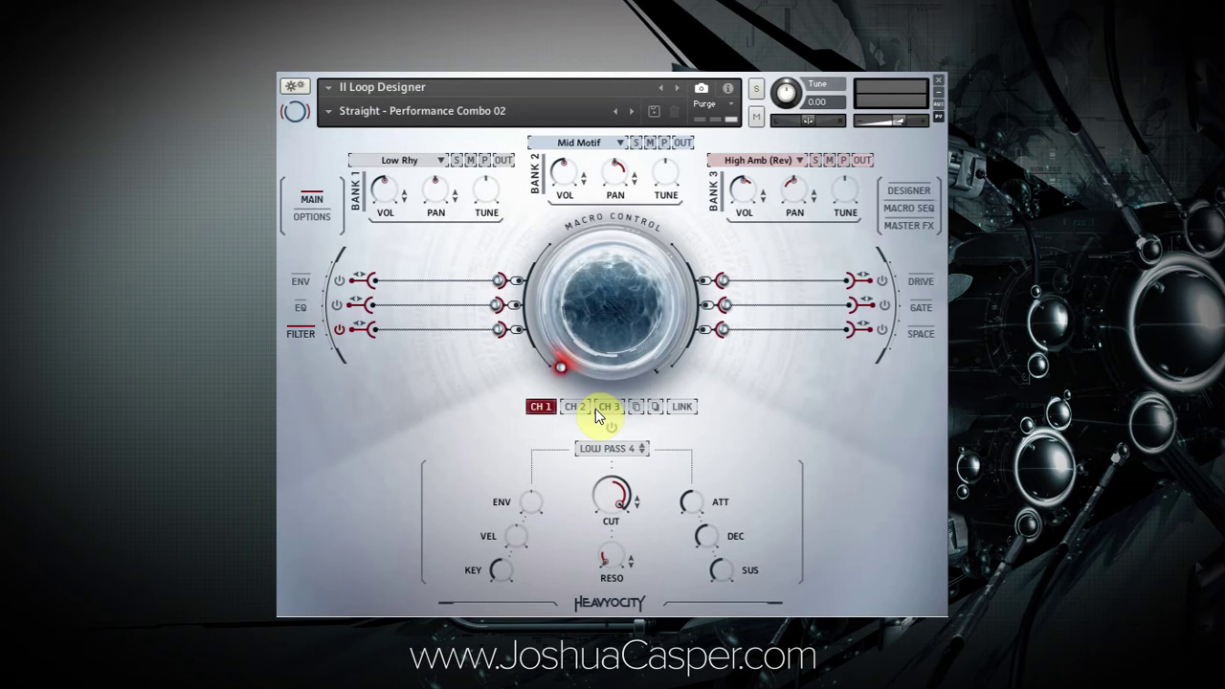
- Enable only the channel 1 Low Pass 4 filter, unlinked, and lower its cutoff
click(683, 411)
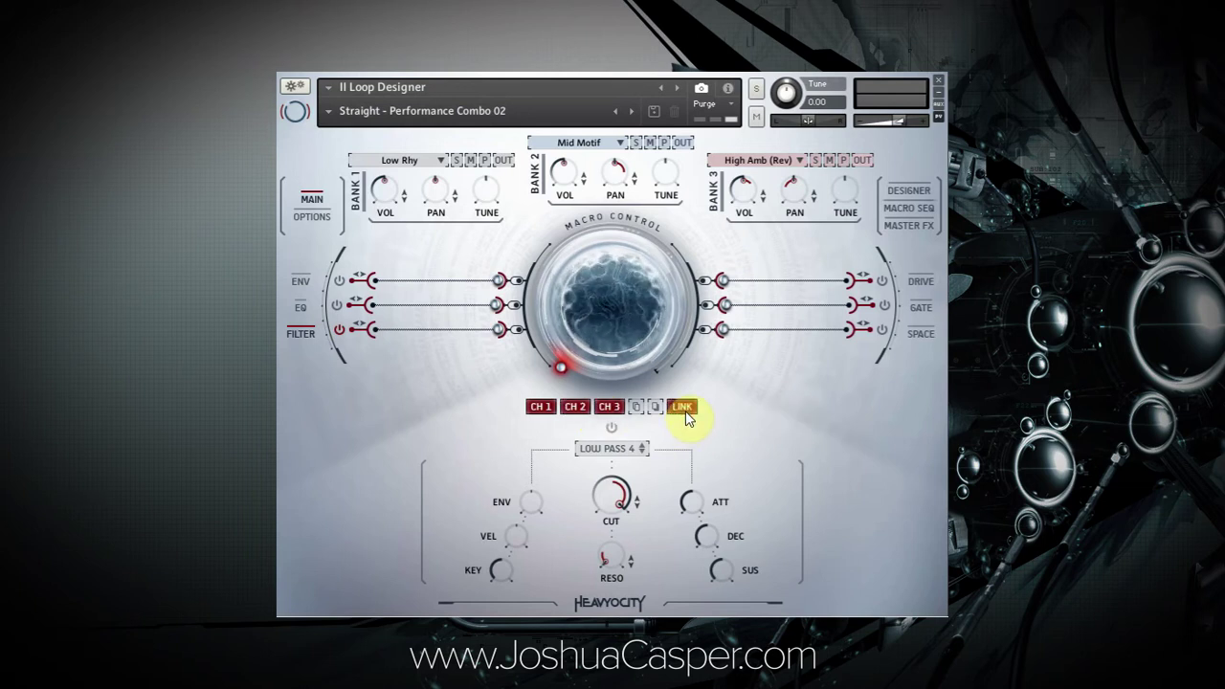
click(539, 410)
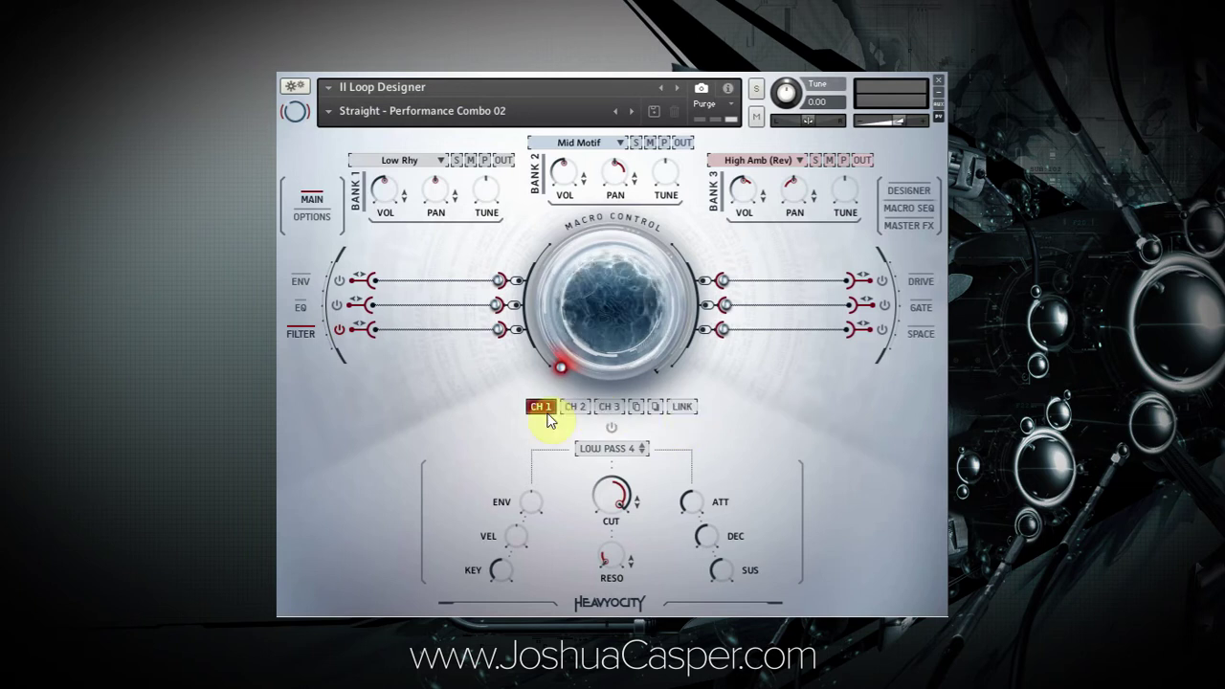
click(611, 427)
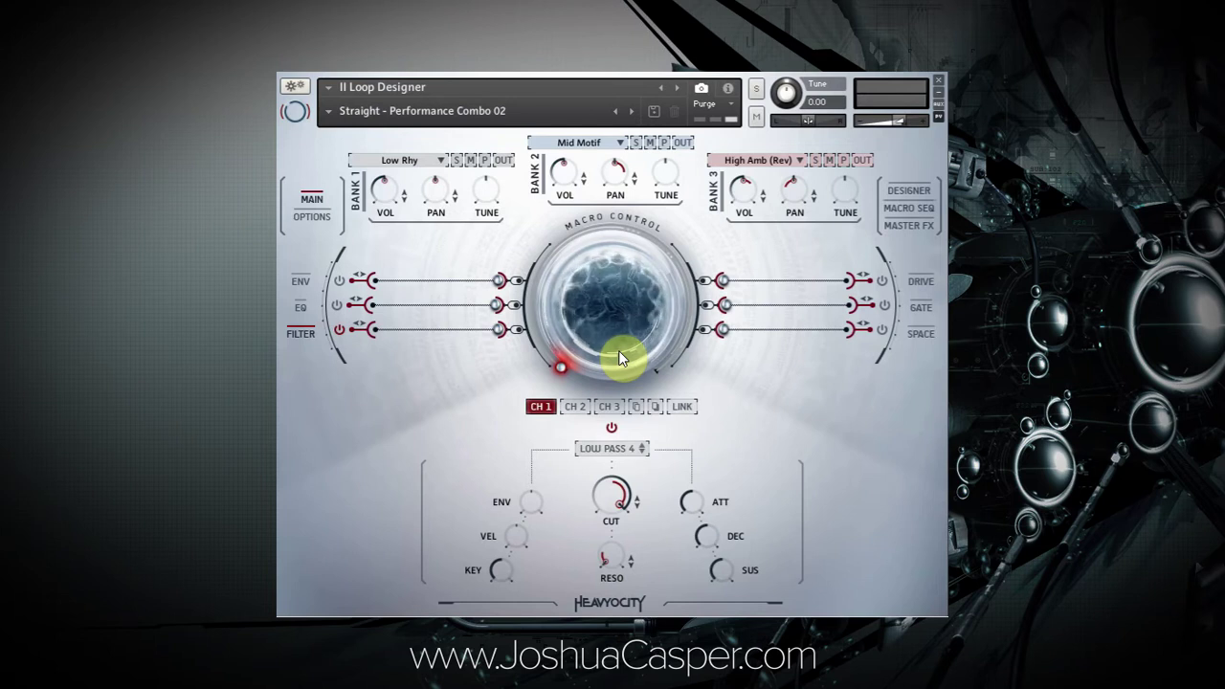
drag(618, 350, 624, 258)
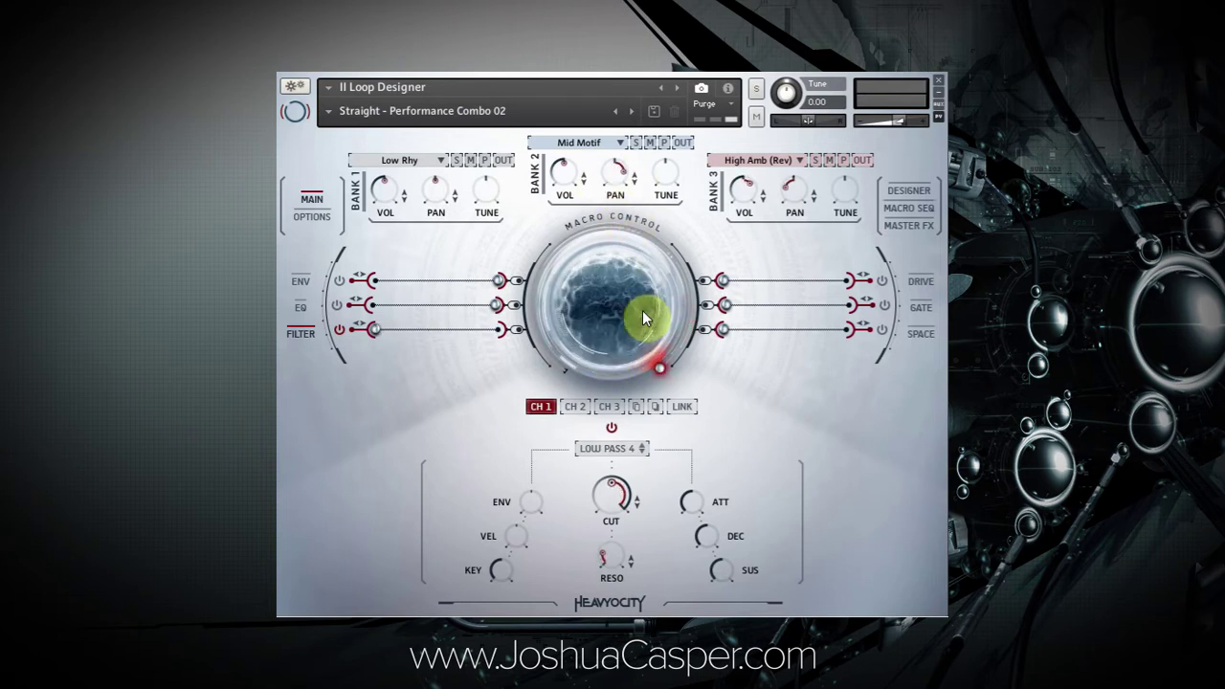
mouse_move(642, 310)
mouse_down()
mouse_move(629, 323)
mouse_move(617, 270)
mouse_up()
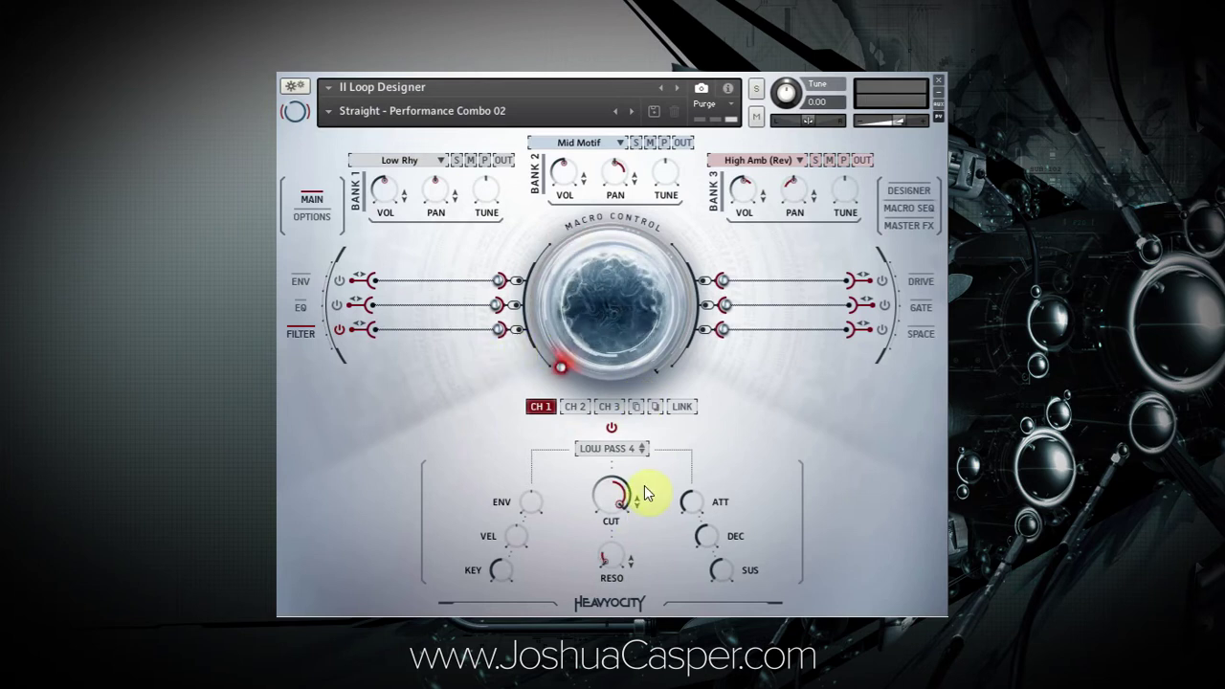
drag(618, 497, 618, 517)
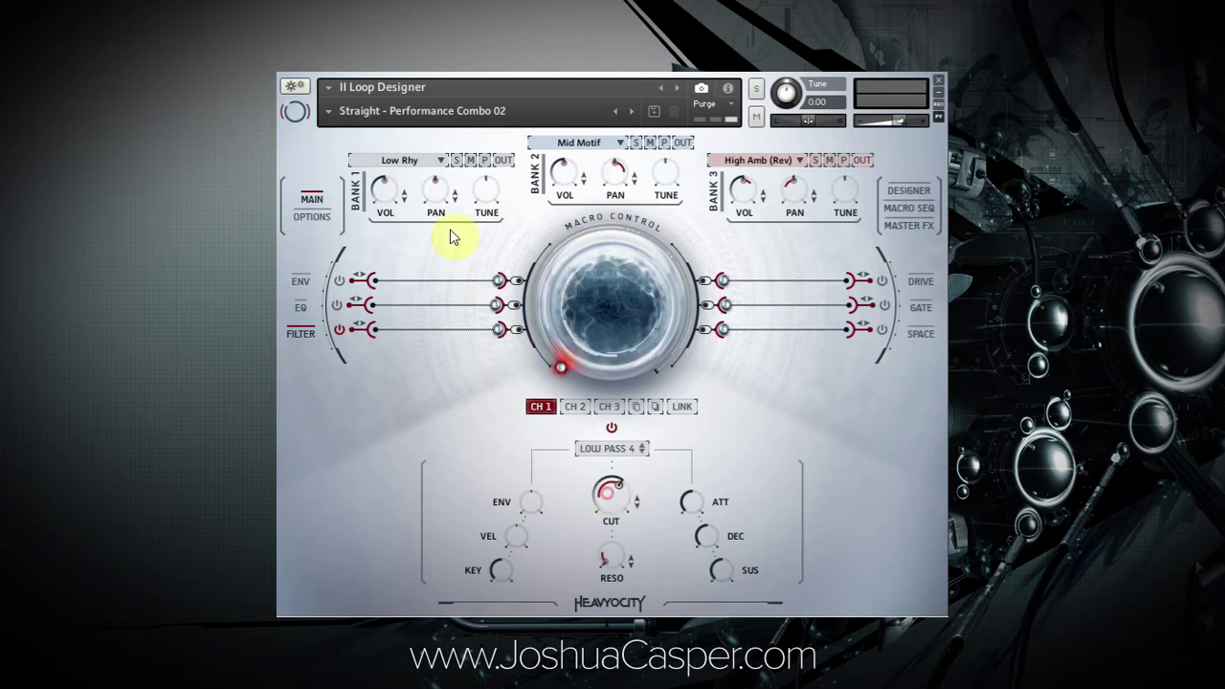
- Solo Bank 1 and lower the channel 1 cutoff to 669.7 Hz while sweeping the Macro Control
click(456, 161)
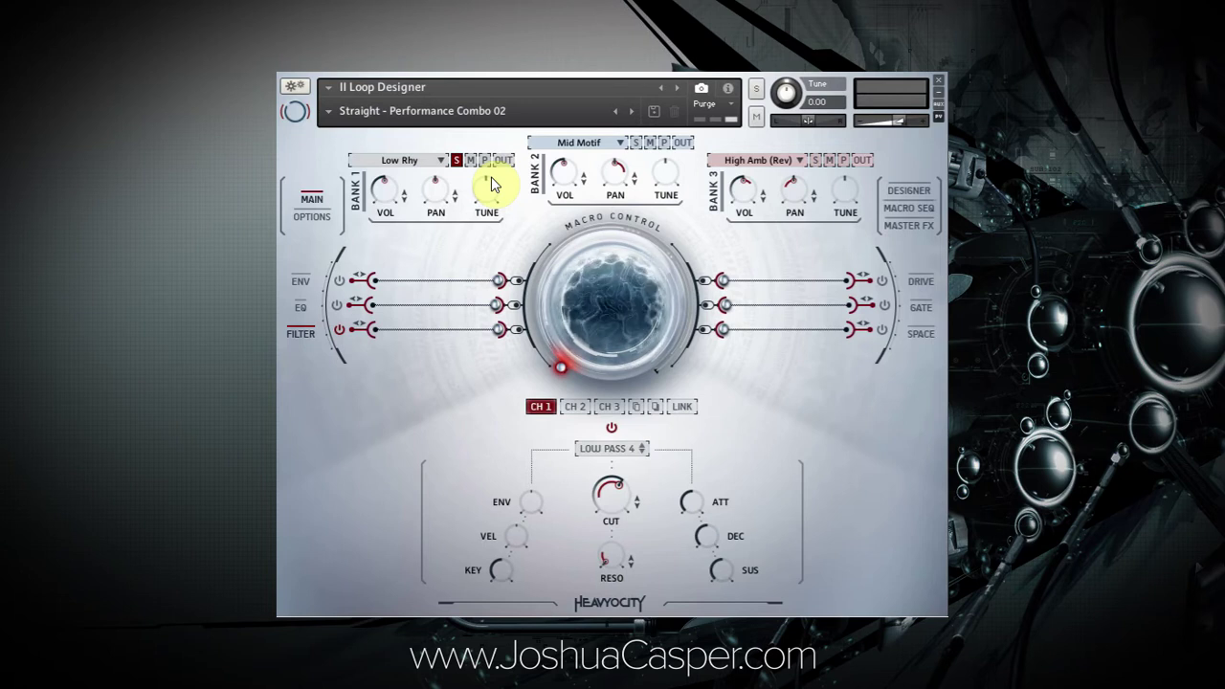
mouse_move(614, 496)
mouse_down()
mouse_move(614, 519)
mouse_move(618, 505)
mouse_up()
mouse_move(610, 355)
mouse_down()
mouse_move(589, 261)
mouse_move(633, 215)
mouse_move(598, 218)
mouse_move(580, 332)
mouse_up()
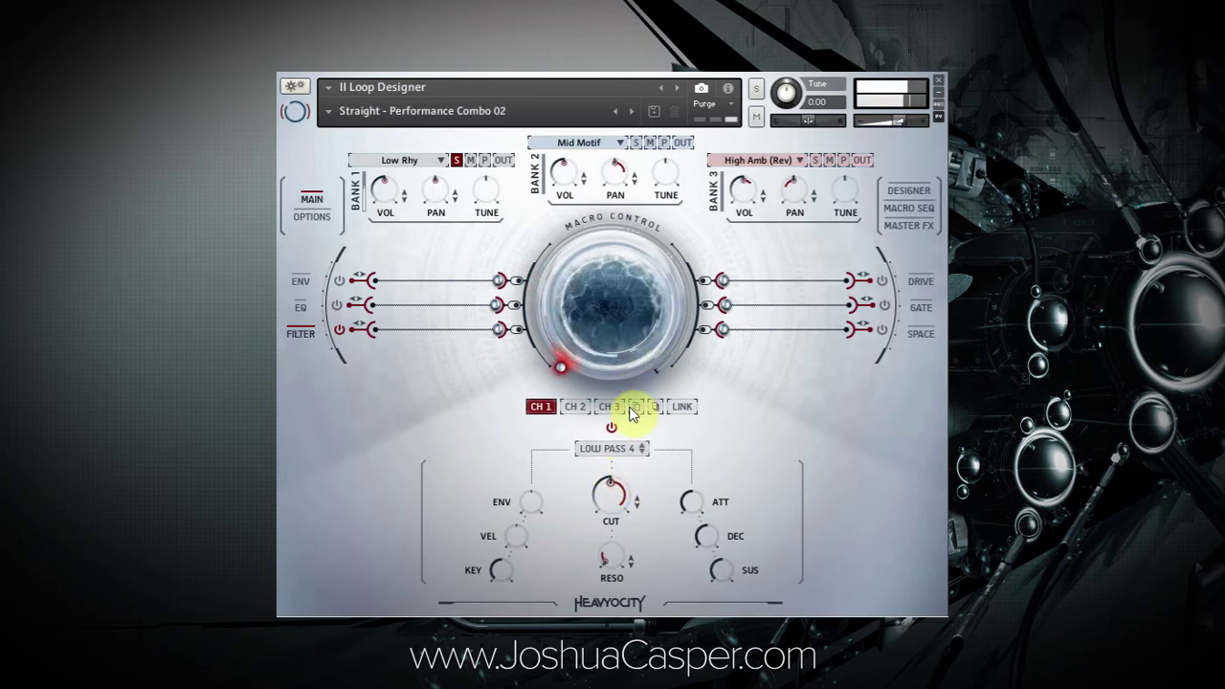
drag(601, 306, 621, 104)
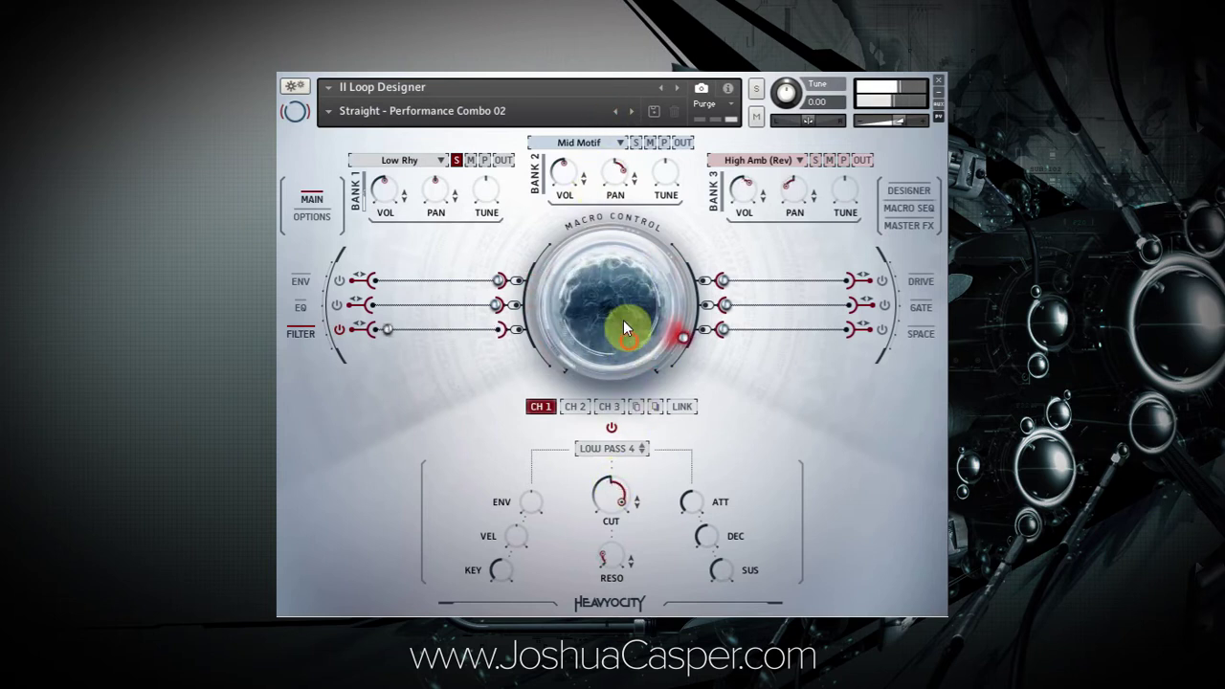
drag(629, 262, 615, 370)
drag(601, 297, 599, 356)
- Retune the channel 1 cutoff to 3047 Hz and raise the Macro Control toward the top
mouse_move(606, 500)
mouse_down()
mouse_move(606, 536)
mouse_move(634, 509)
mouse_move(606, 498)
mouse_move(609, 513)
mouse_up()
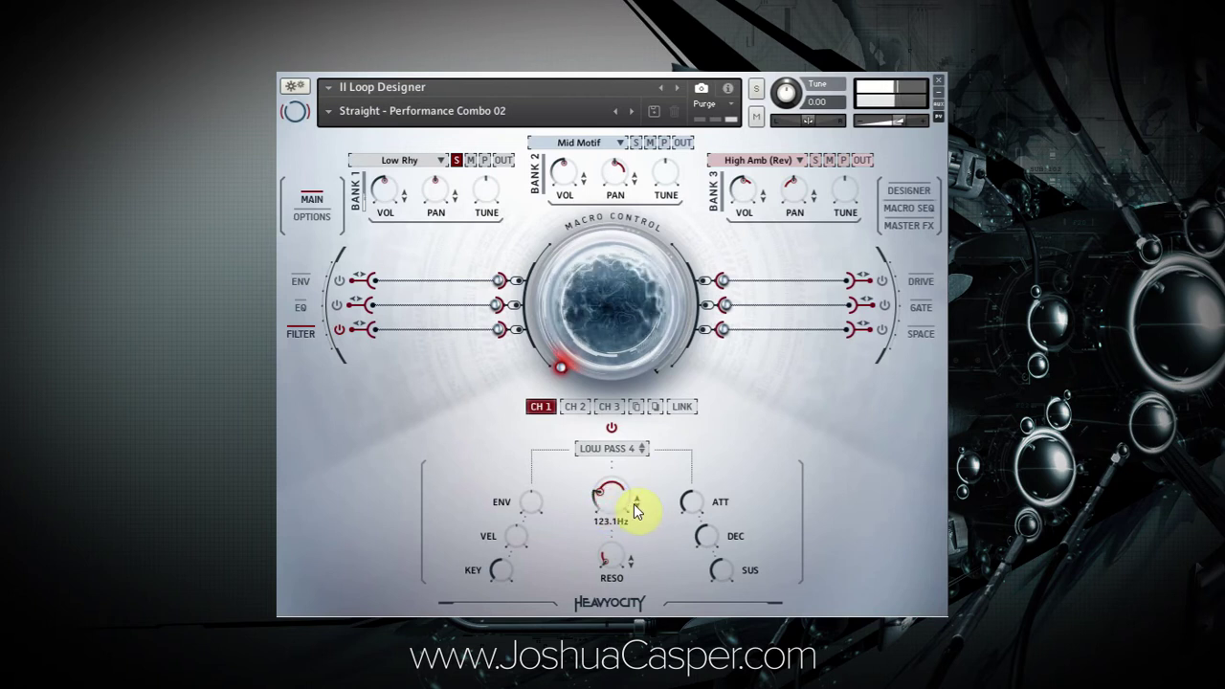
click(637, 419)
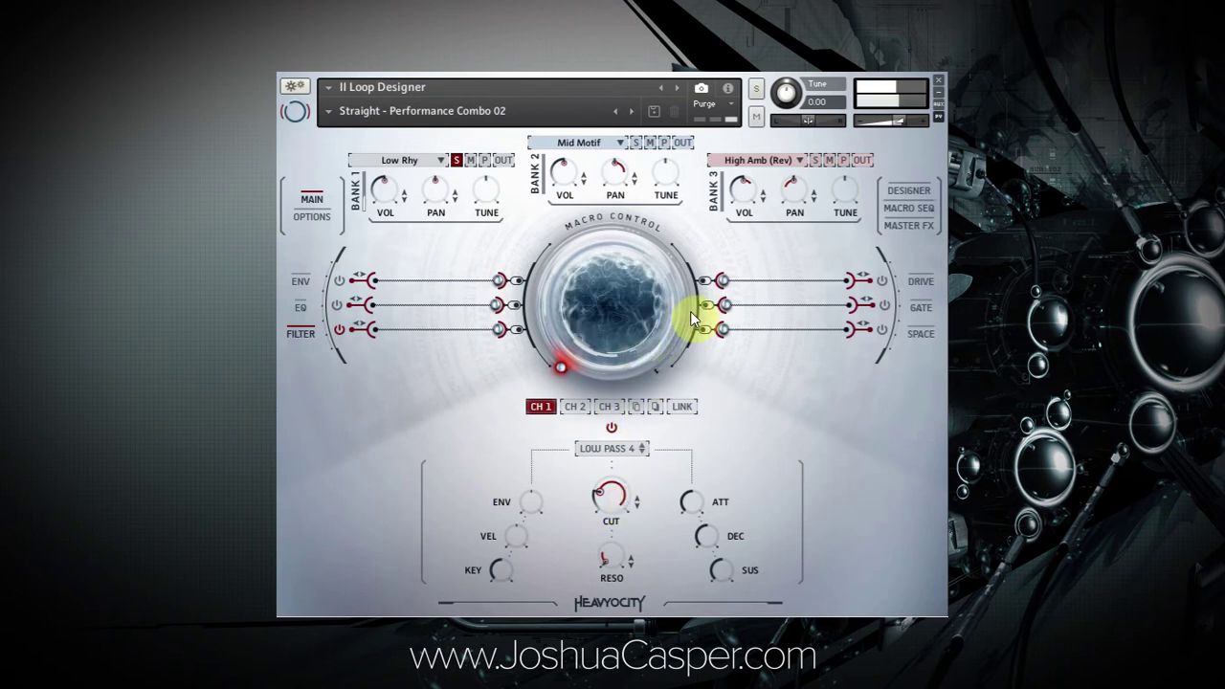
mouse_move(657, 334)
mouse_down()
mouse_move(580, 197)
mouse_move(610, 103)
mouse_move(616, 137)
mouse_move(583, 224)
mouse_move(582, 296)
mouse_move(560, 241)
mouse_move(592, 92)
mouse_move(581, 253)
mouse_up()
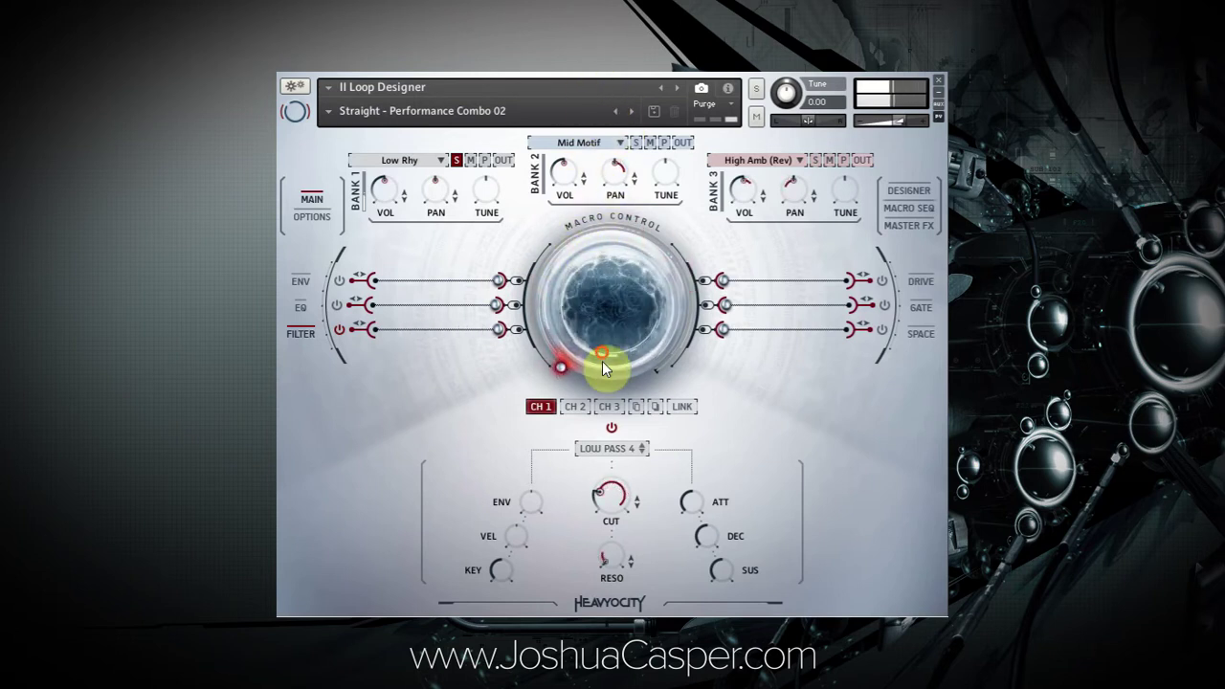
- Set the channel 2 filter type to Low Pass 4-Pole
click(575, 408)
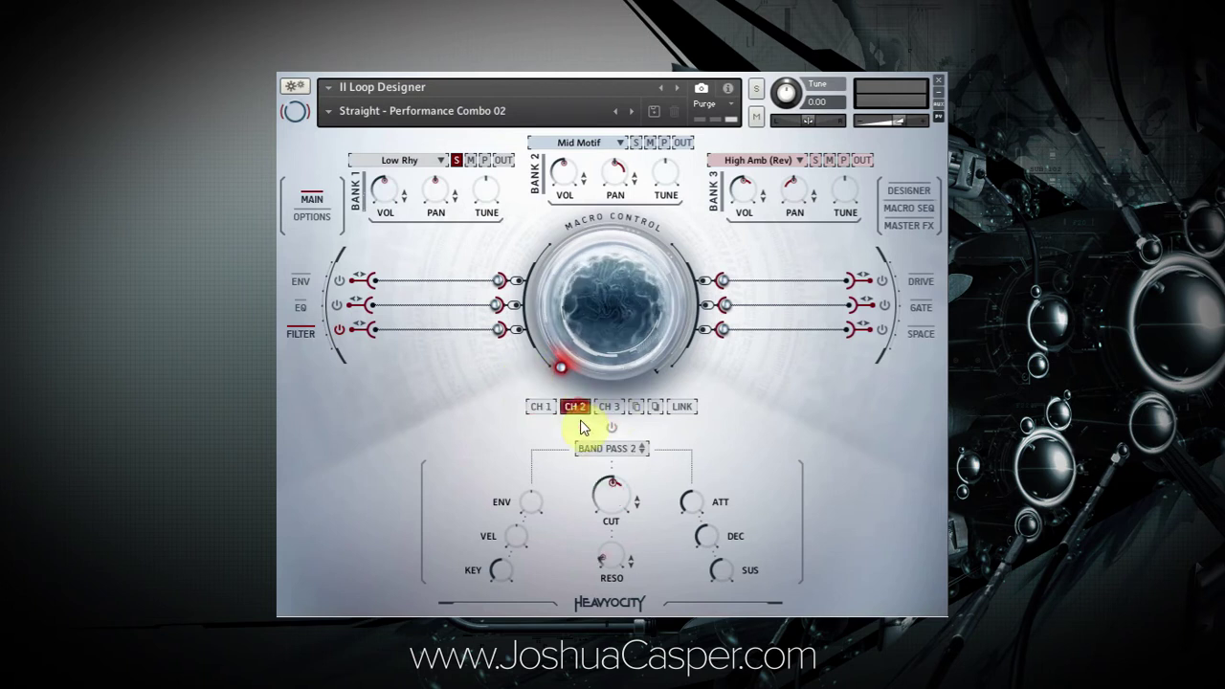
click(626, 450)
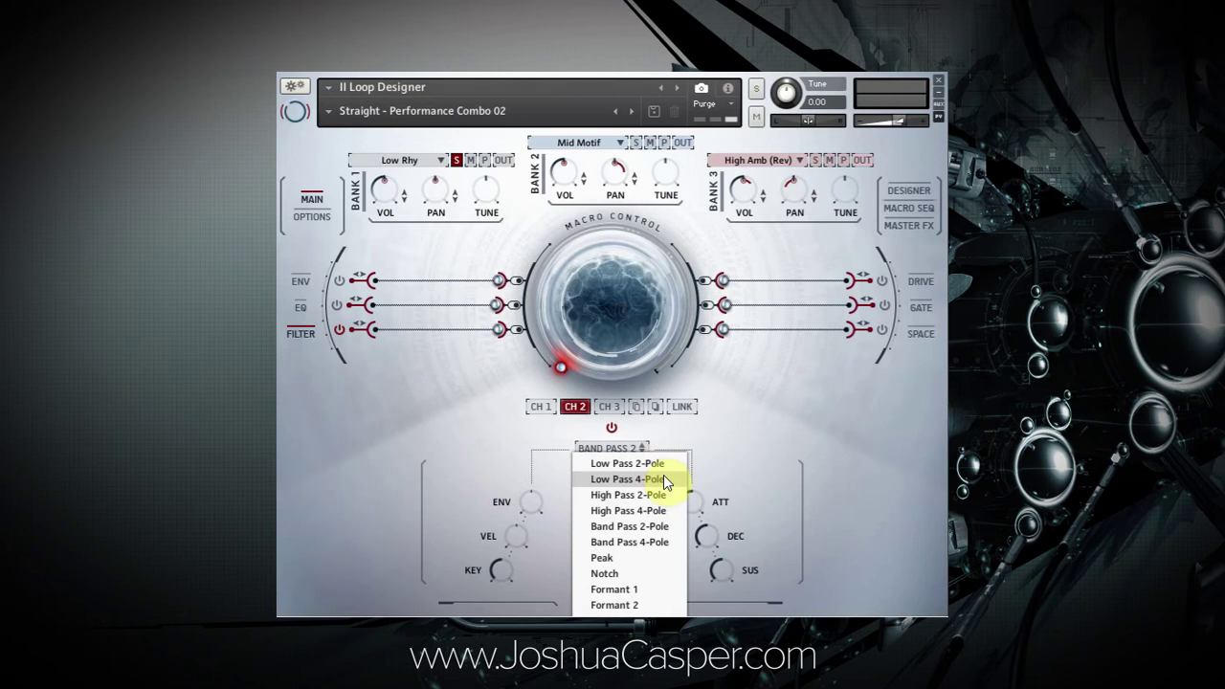
click(627, 479)
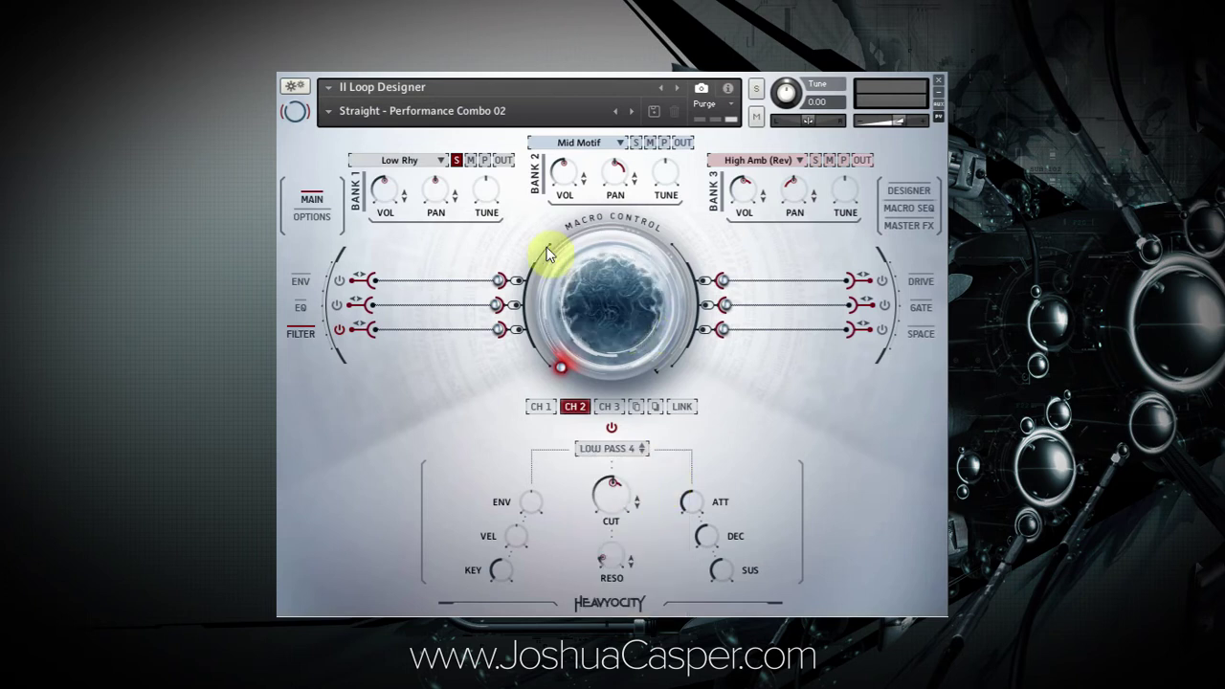
- Solo Bank 2 instead of Bank 1 and lower channel 2's cutoff to 385.6 Hz
click(456, 160)
click(636, 142)
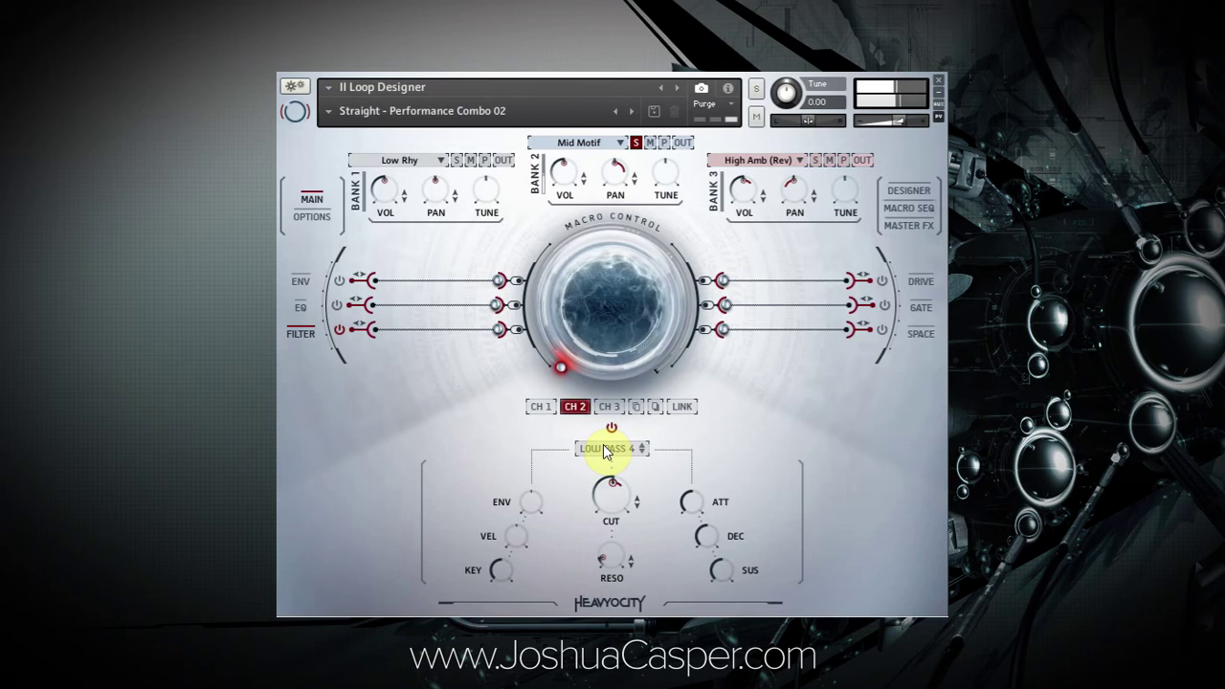
mouse_move(614, 499)
mouse_down()
mouse_move(637, 505)
mouse_move(612, 489)
mouse_up()
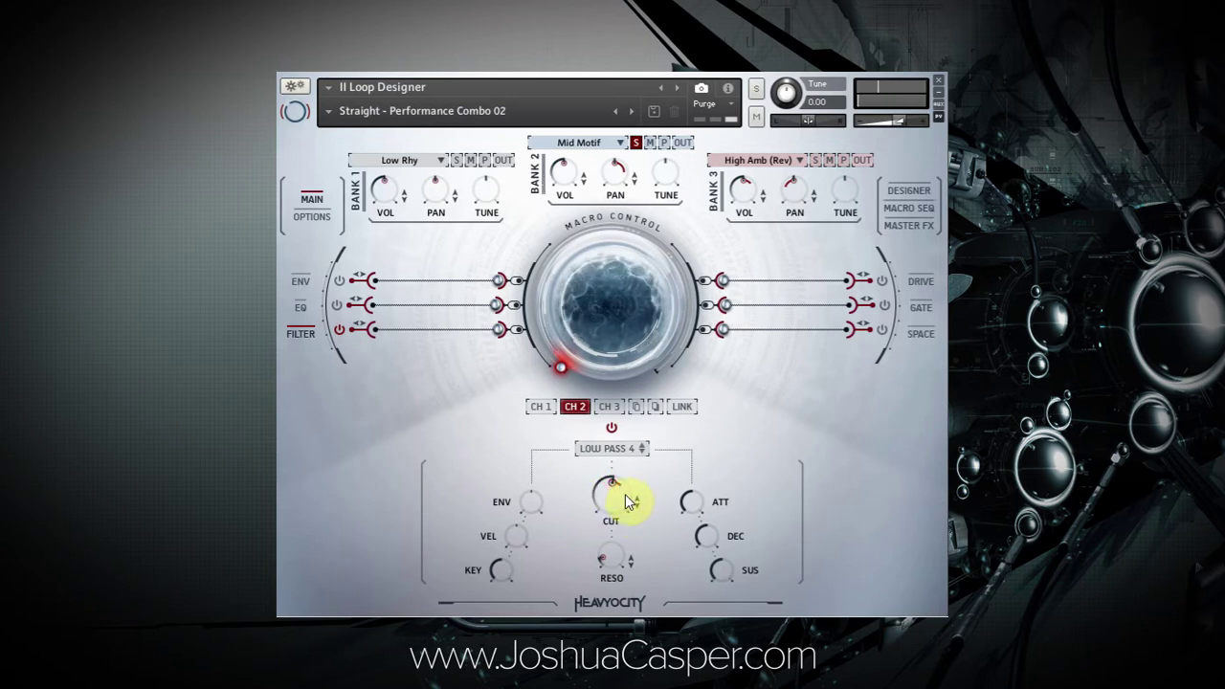
drag(625, 348, 595, 282)
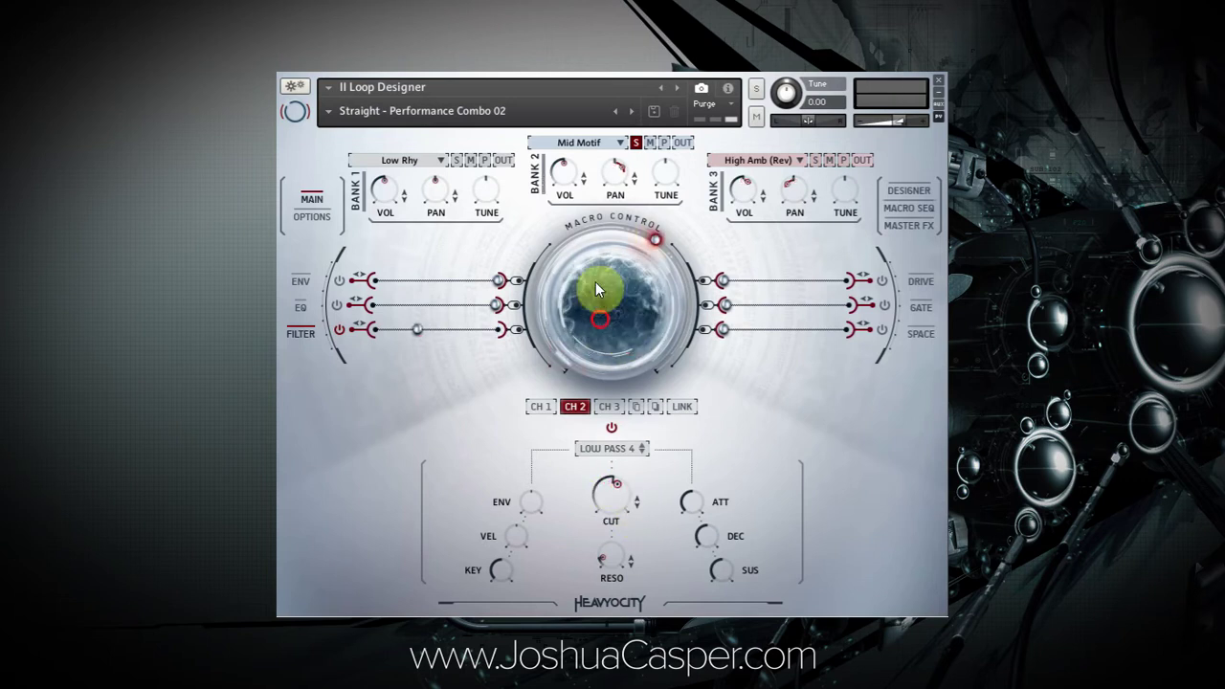
click(638, 500)
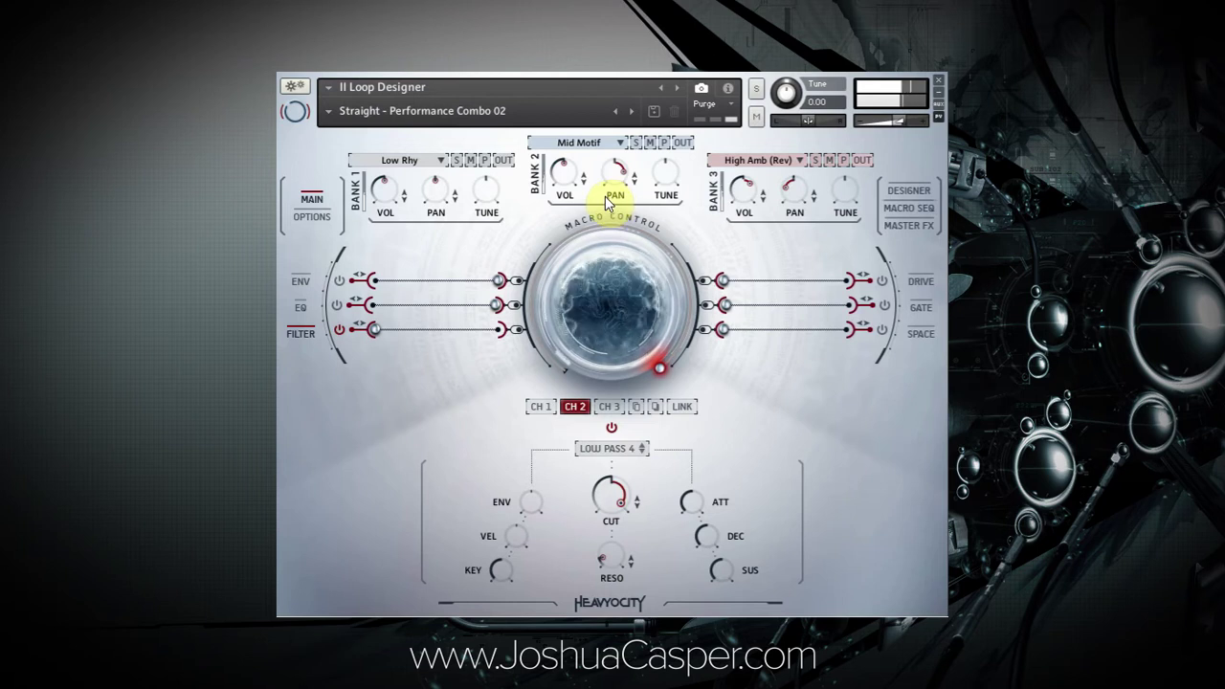
- Turn Bank 3's volume down to about -10.4 dB
mouse_move(379, 220)
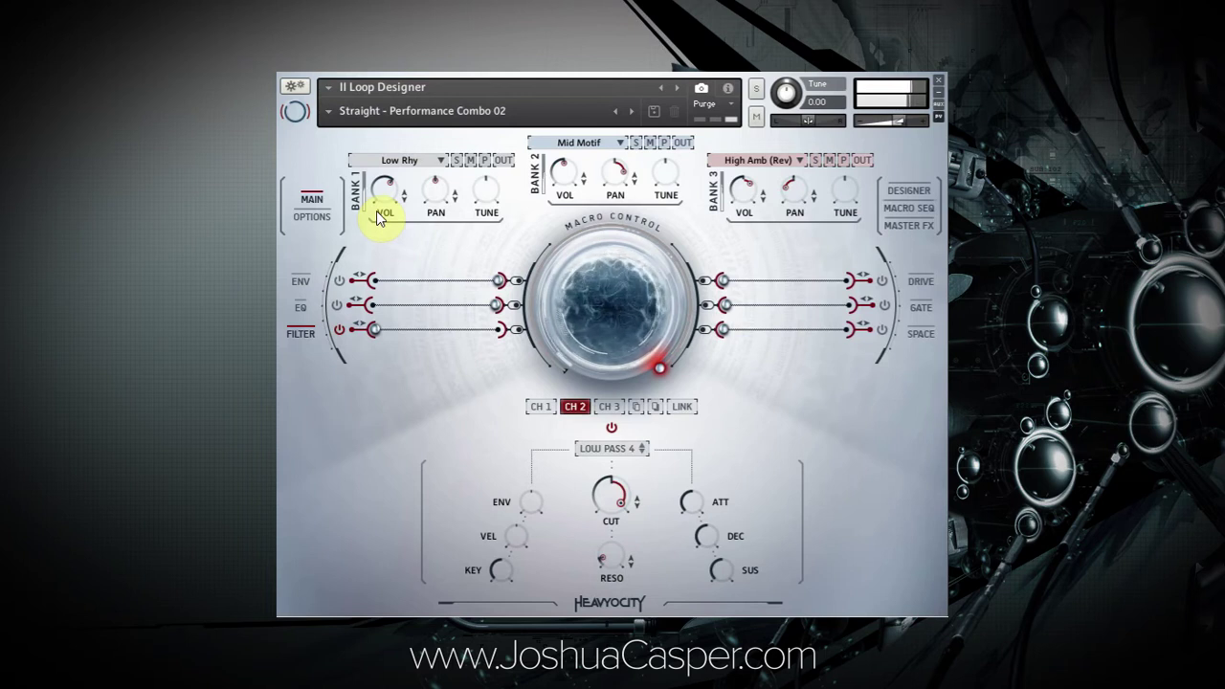
mouse_move(752, 196)
drag(753, 196, 740, 205)
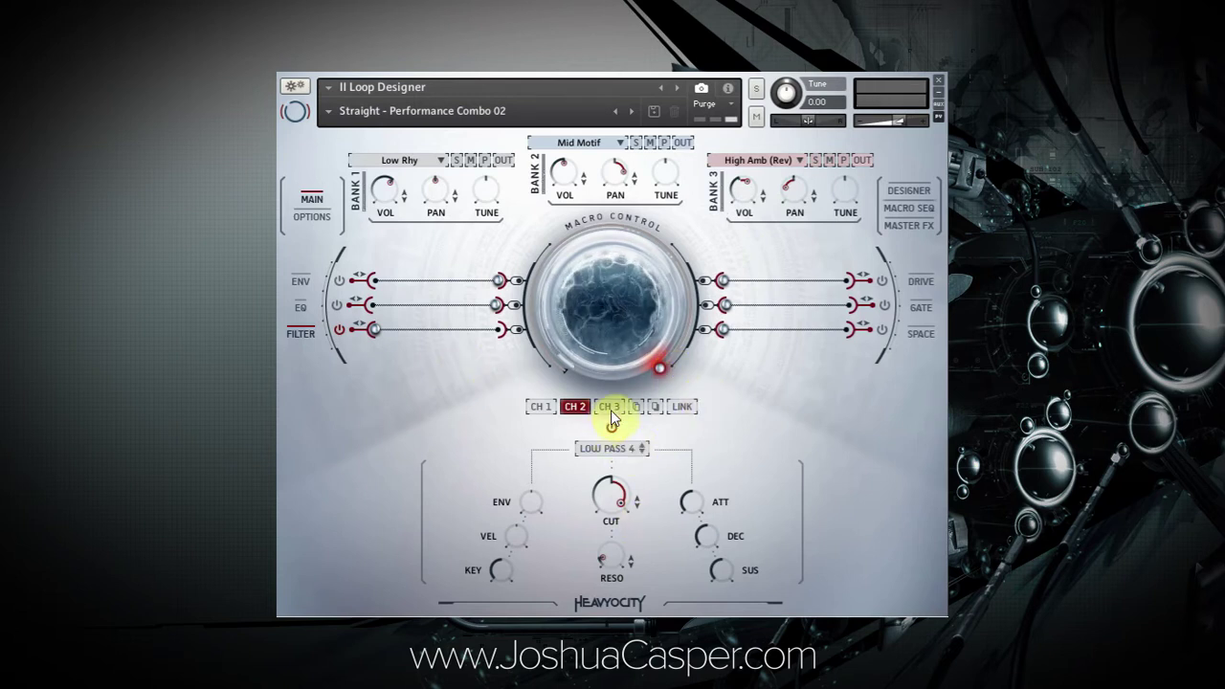
- Add Space to the macro at full depth and turn on Channel 3's reverb
click(919, 335)
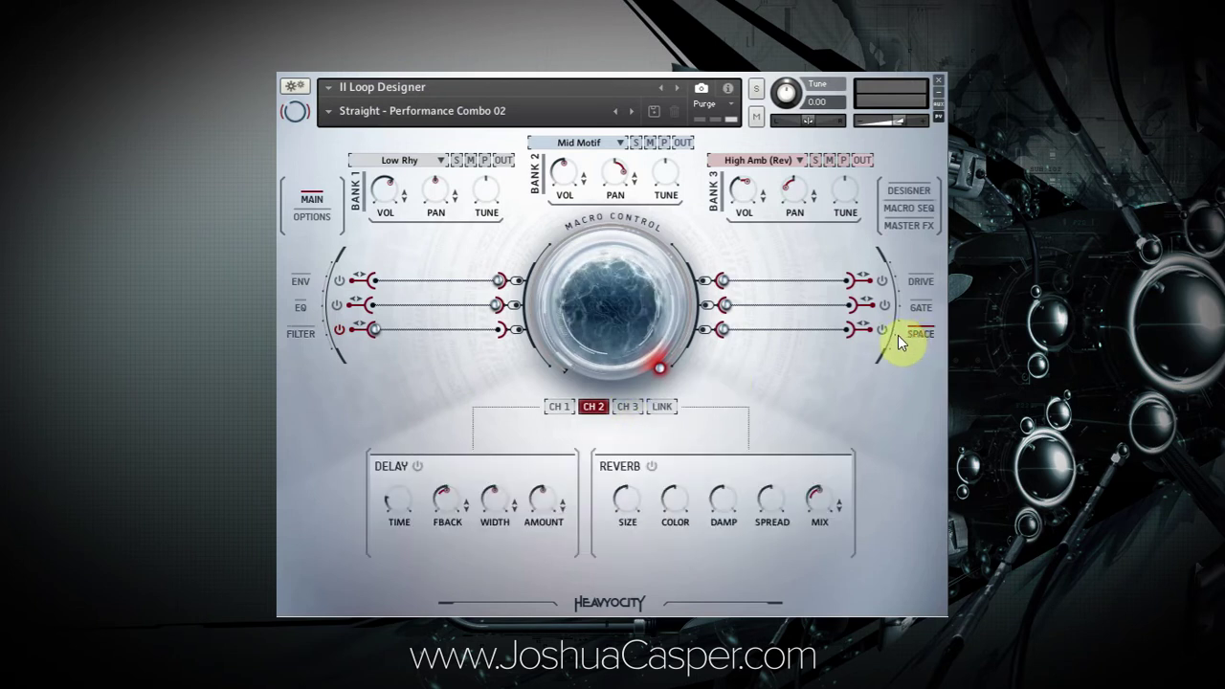
click(883, 332)
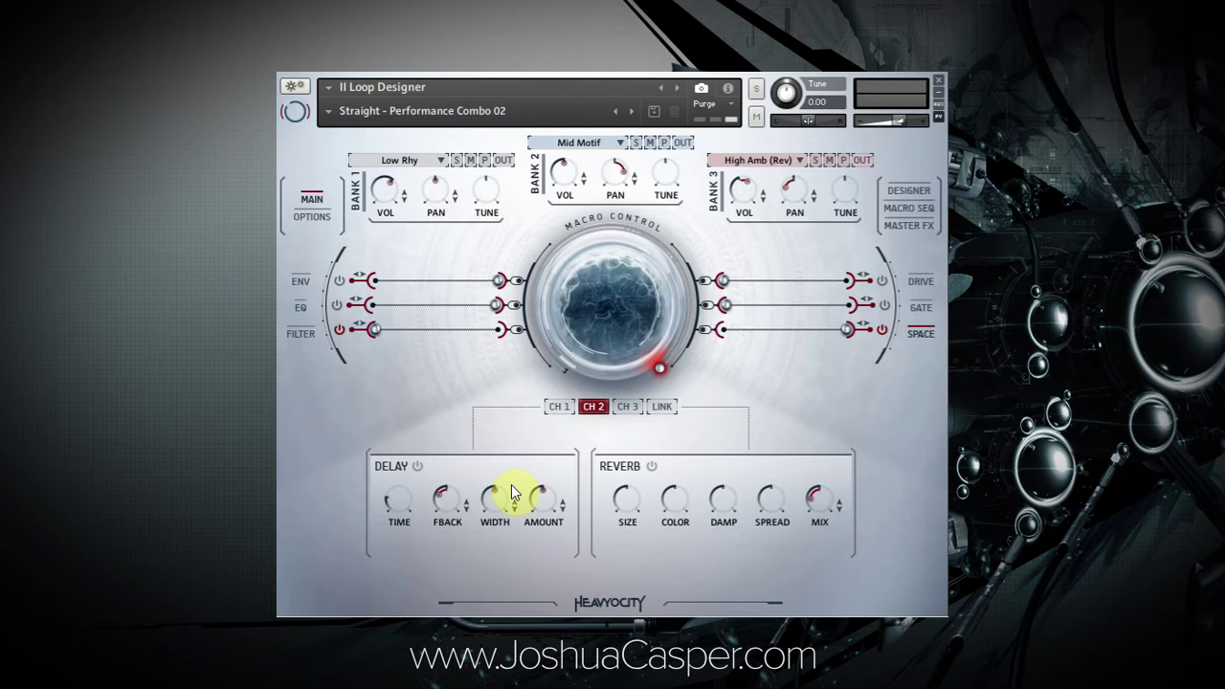
click(562, 407)
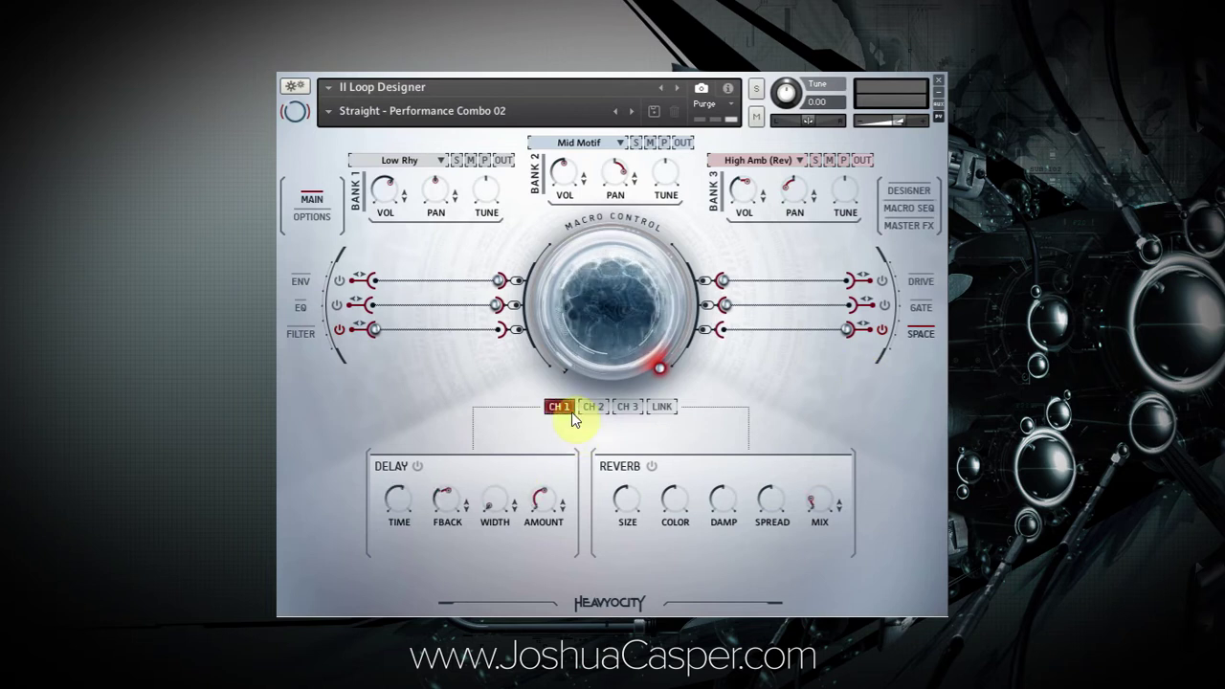
click(625, 407)
click(652, 466)
- Solo Bank 3 and raise Channel 3's reverb mix to about 26.6%
mouse_move(820, 505)
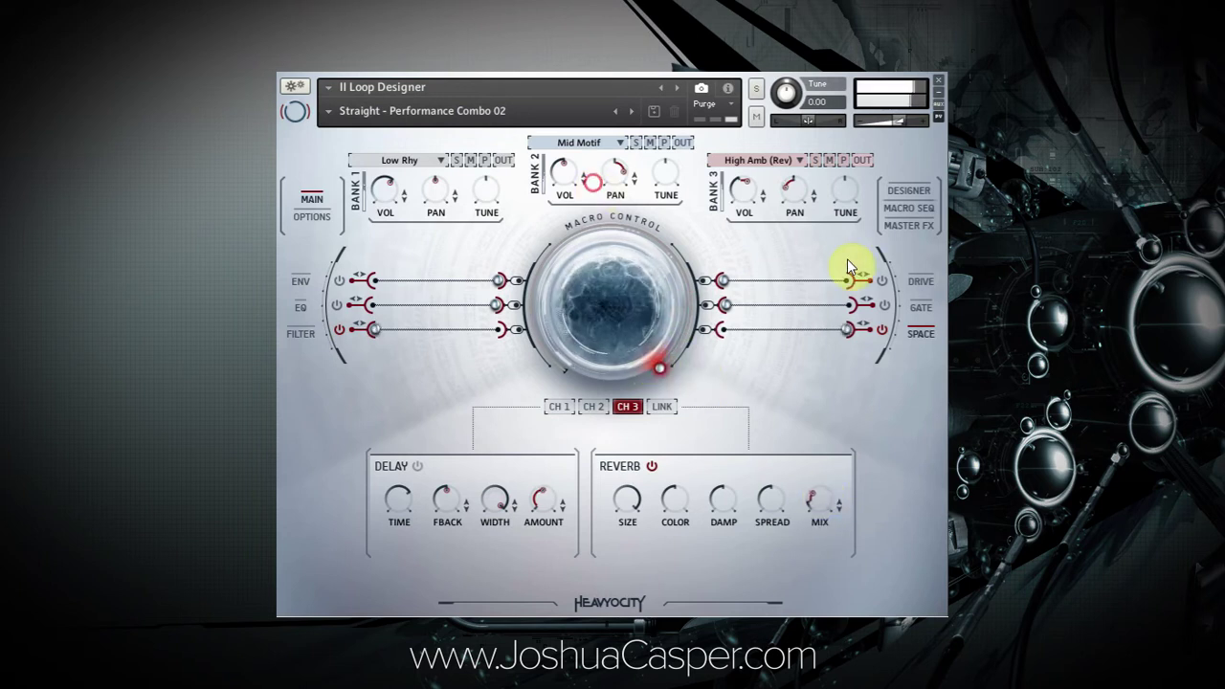
click(815, 160)
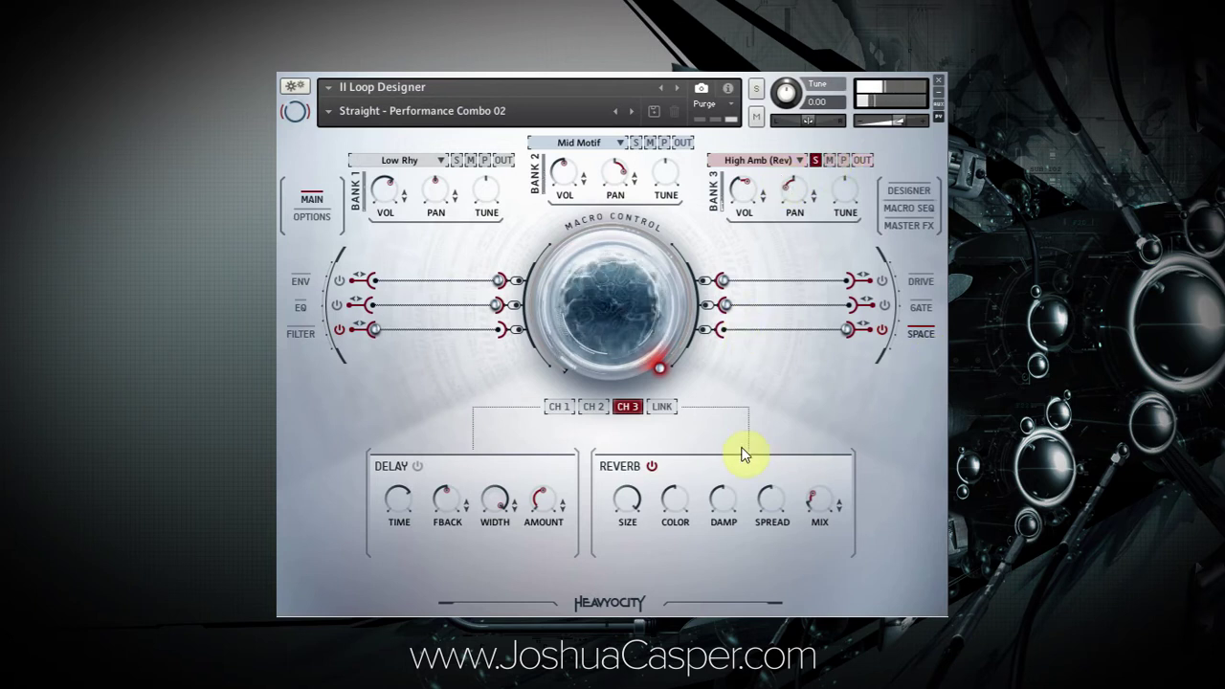
click(838, 507)
click(834, 512)
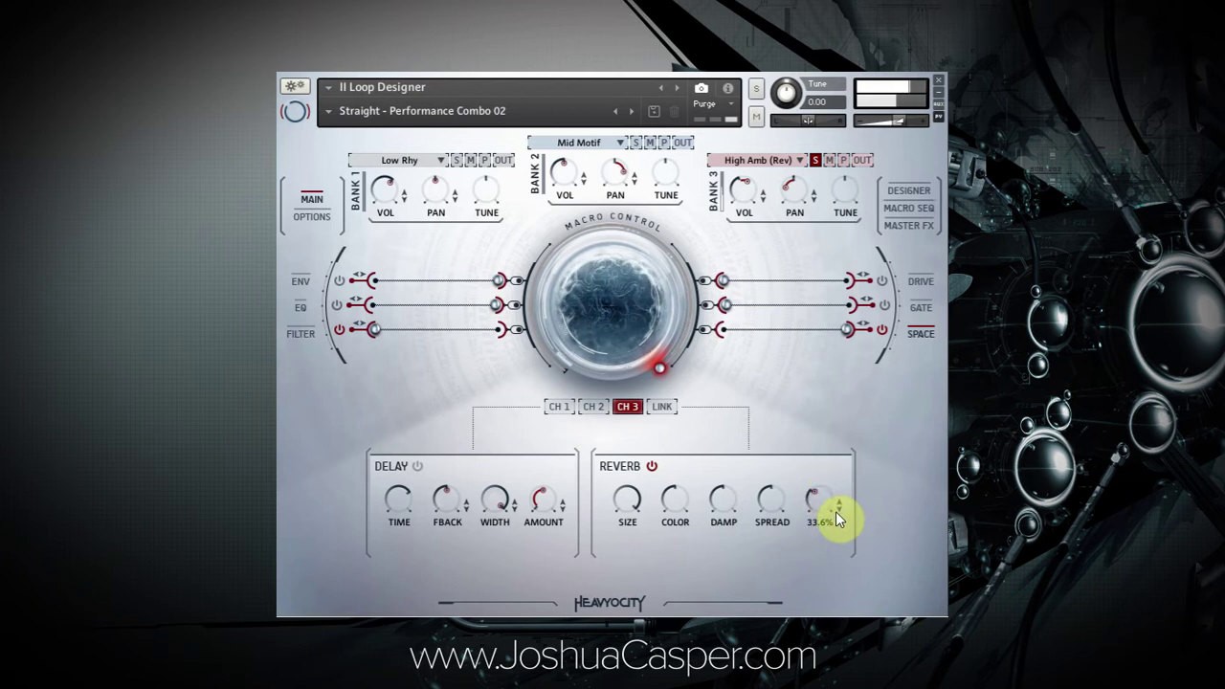
click(816, 500)
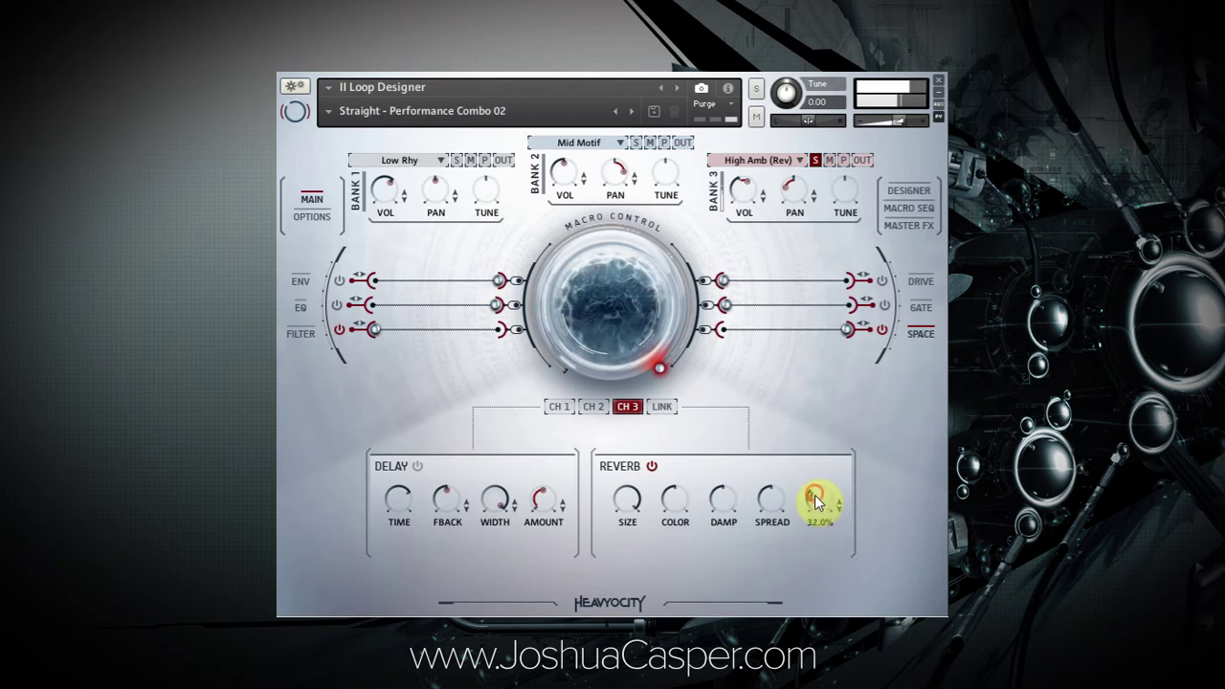
drag(815, 514, 818, 509)
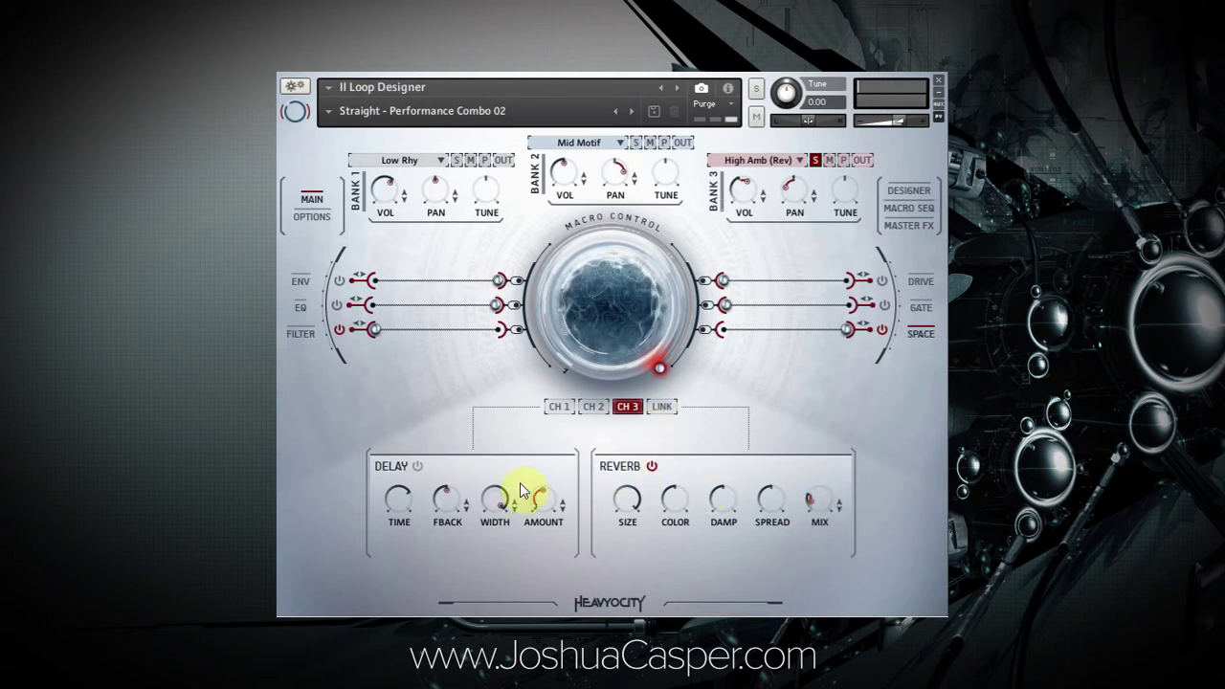
click(591, 409)
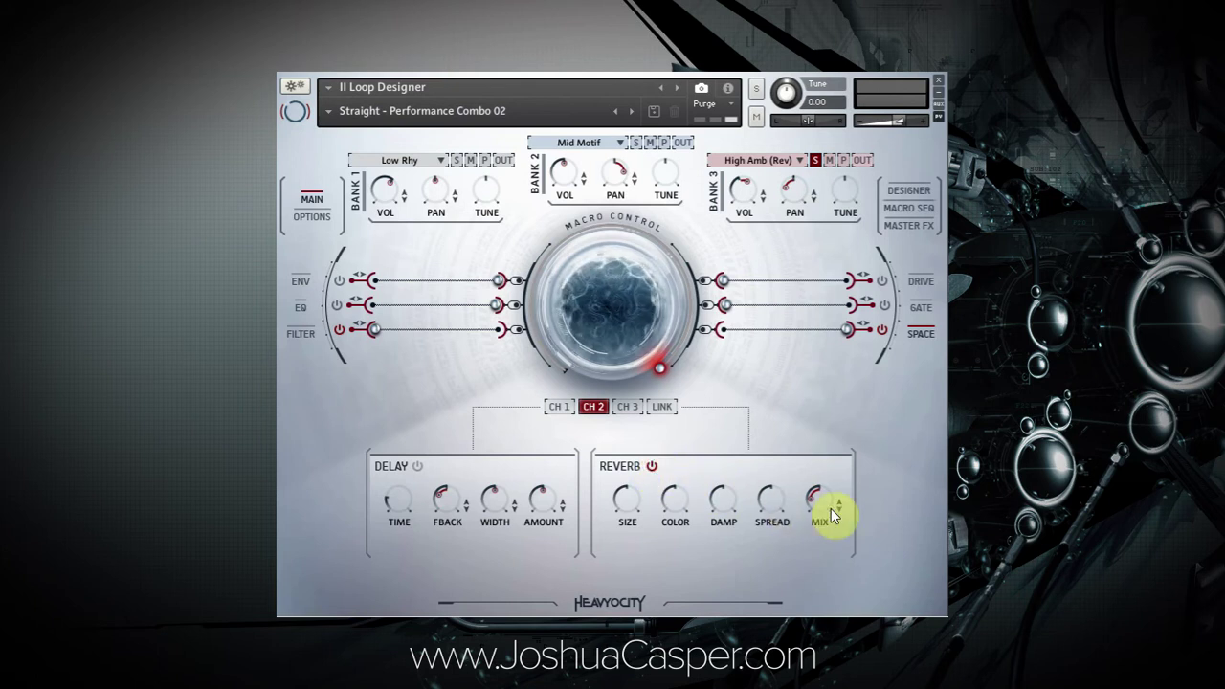
click(597, 279)
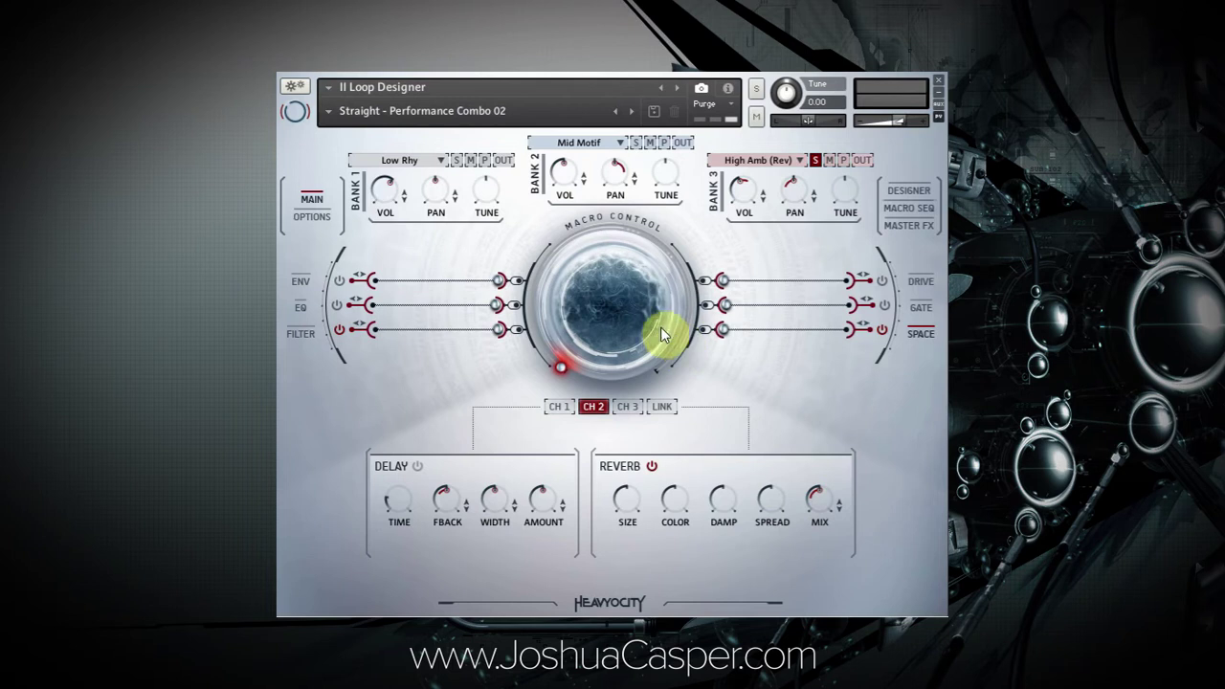
- Unsolo Bank 3, solo the Bank 2 Mid Motif loop, and turn the Macro Control near maximum
click(617, 328)
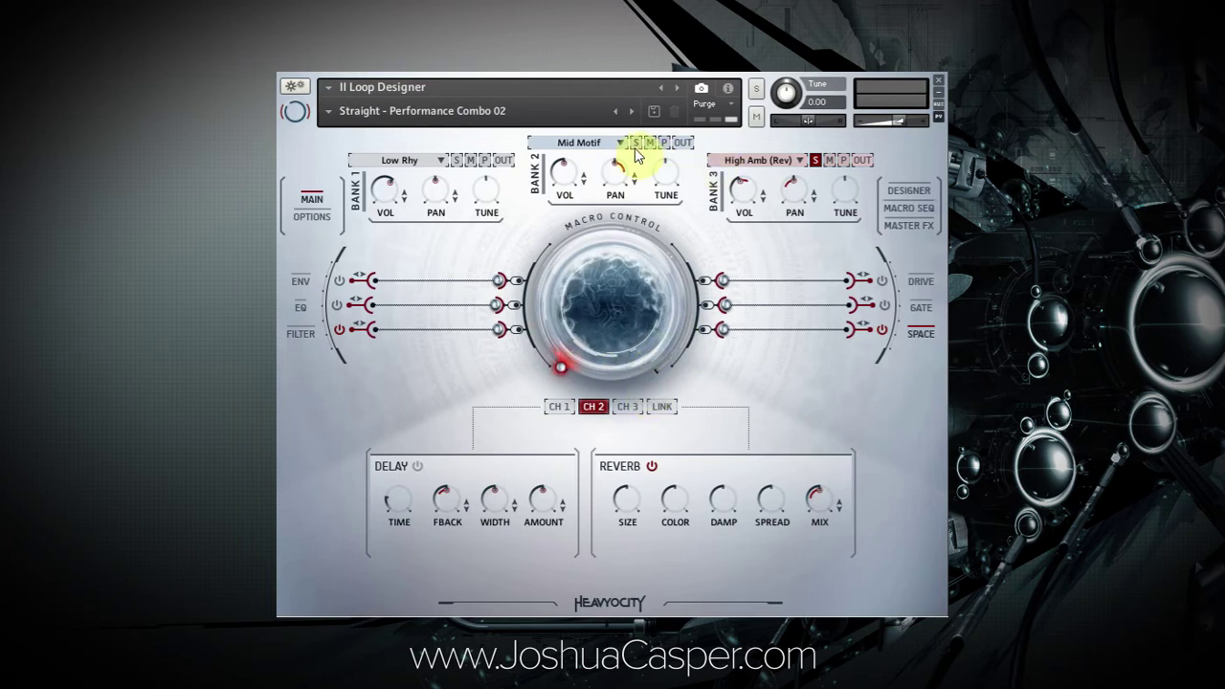
click(814, 159)
click(471, 159)
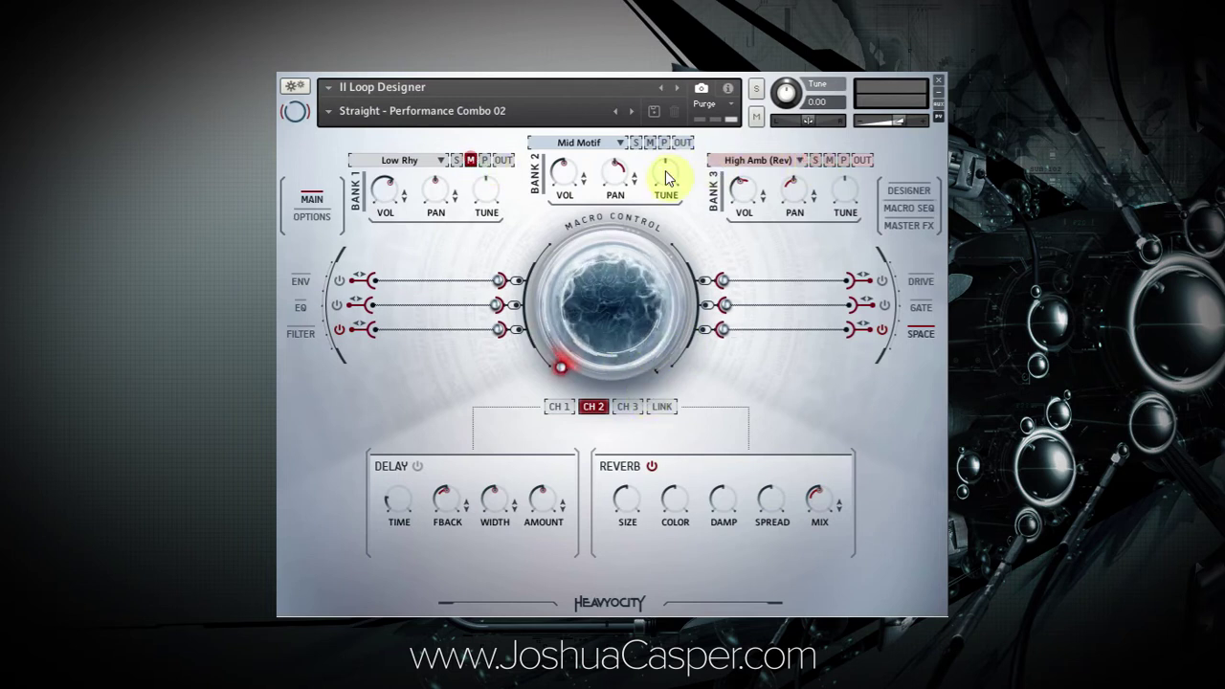
click(635, 141)
click(470, 160)
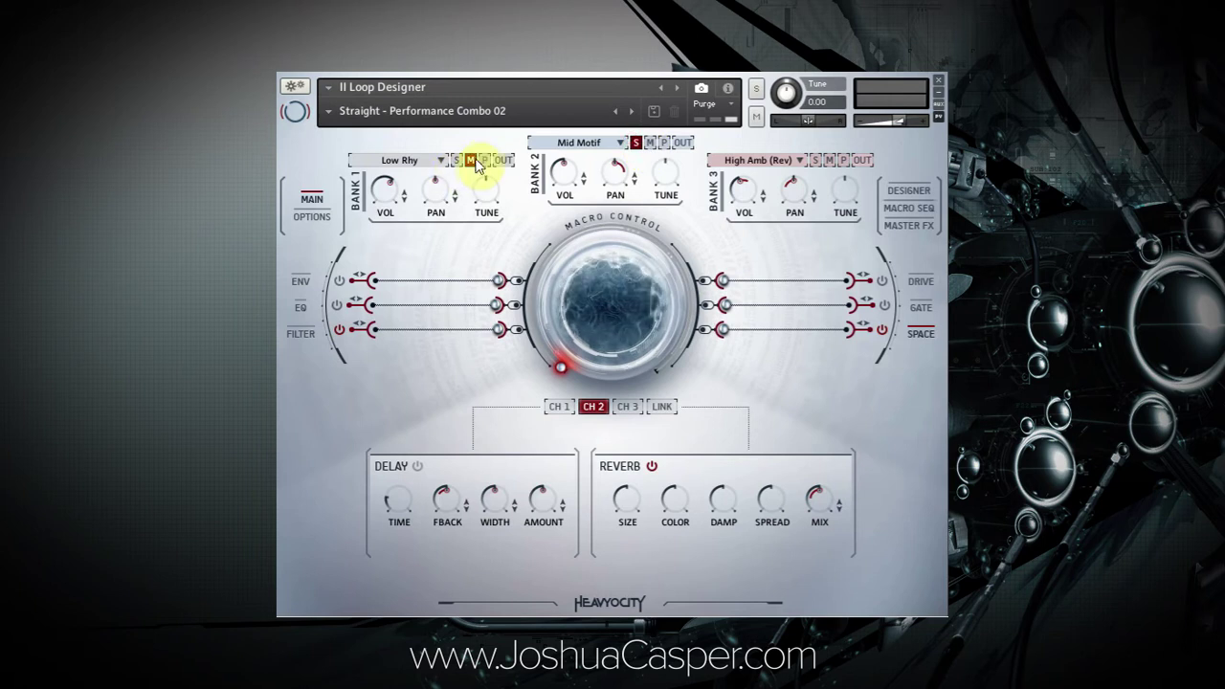
drag(632, 337, 597, 118)
drag(590, 294, 595, 188)
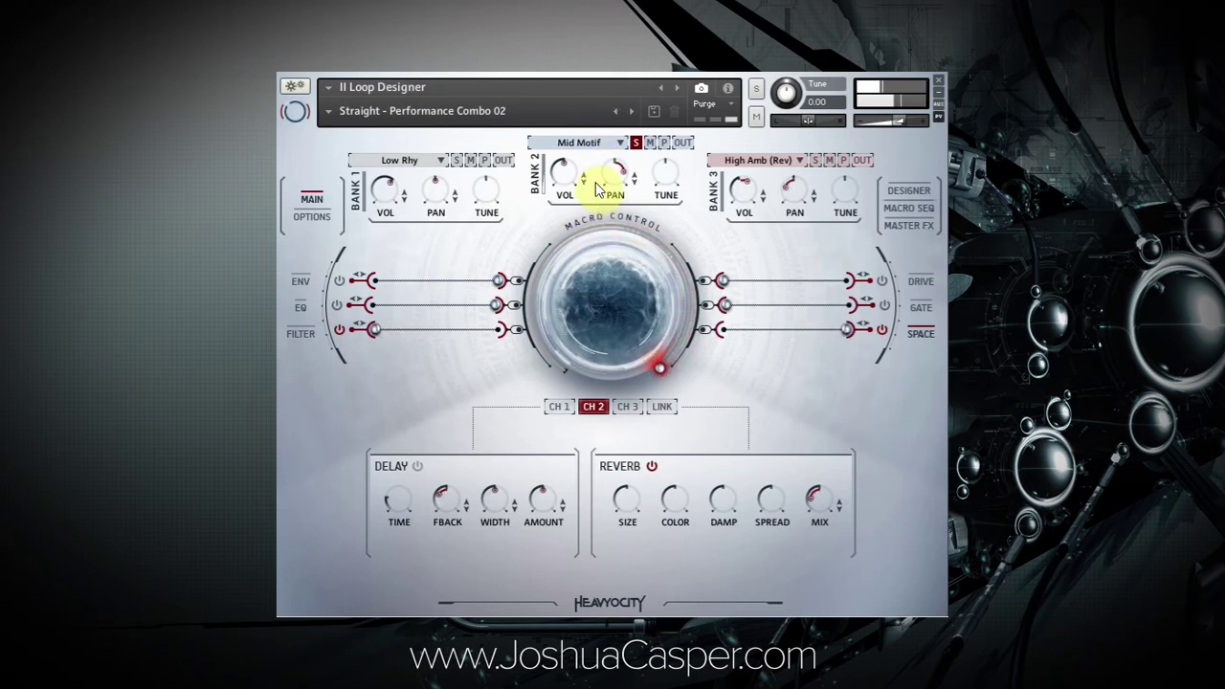
- Turn on Channel 2's delay with 1/4T time, raised feedback and raised amount
click(825, 505)
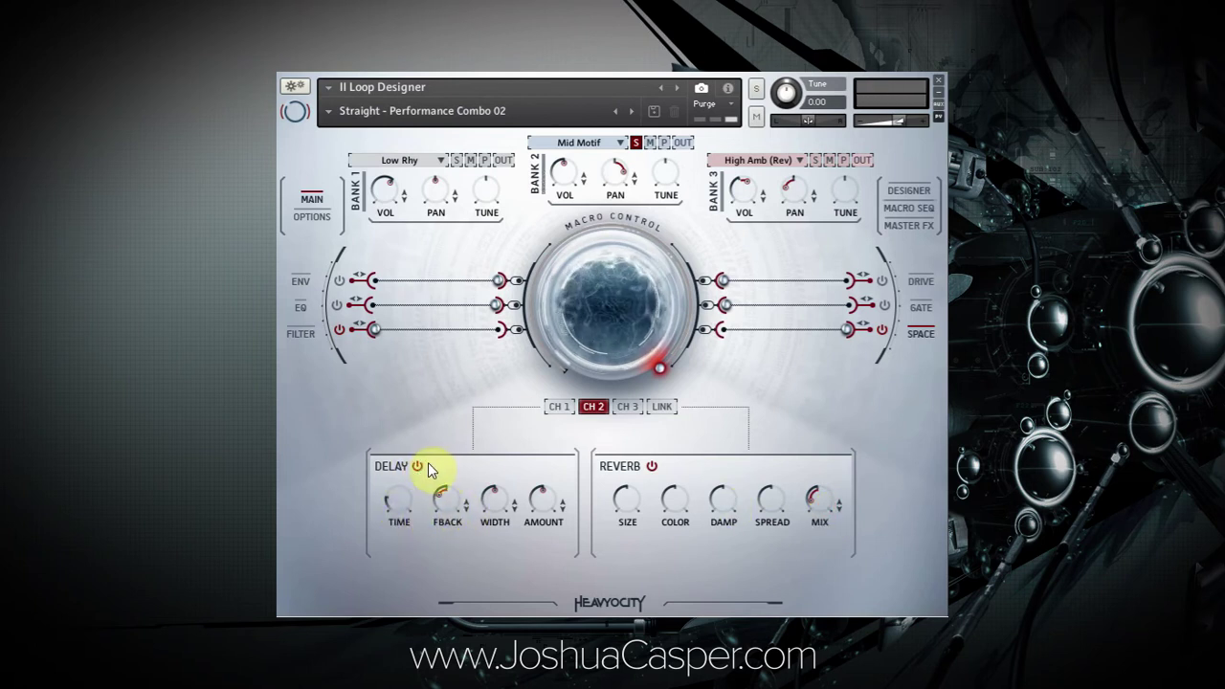
click(541, 500)
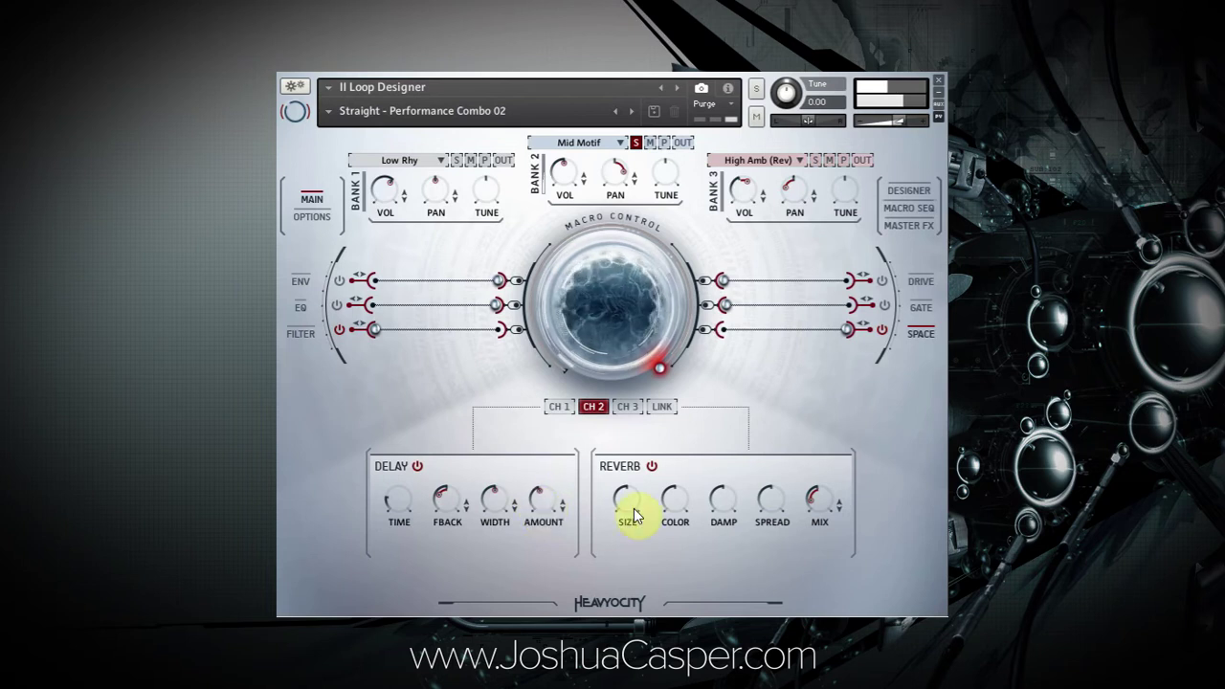
drag(563, 502, 573, 424)
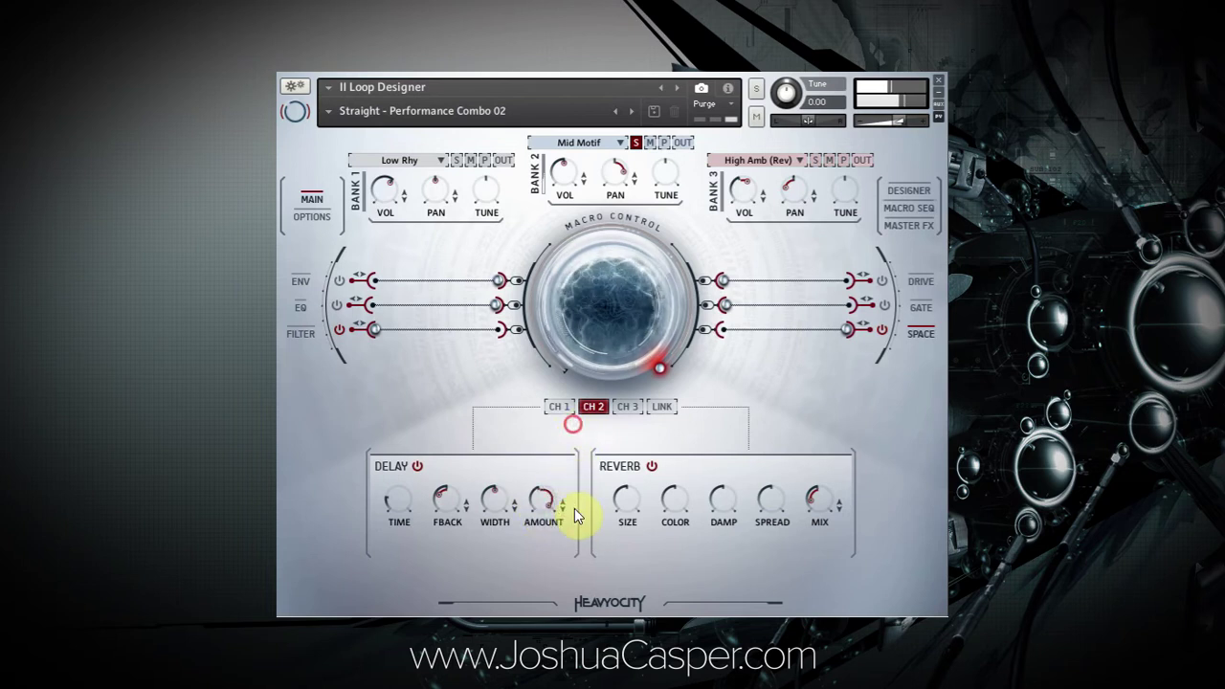
click(440, 511)
drag(401, 495, 397, 480)
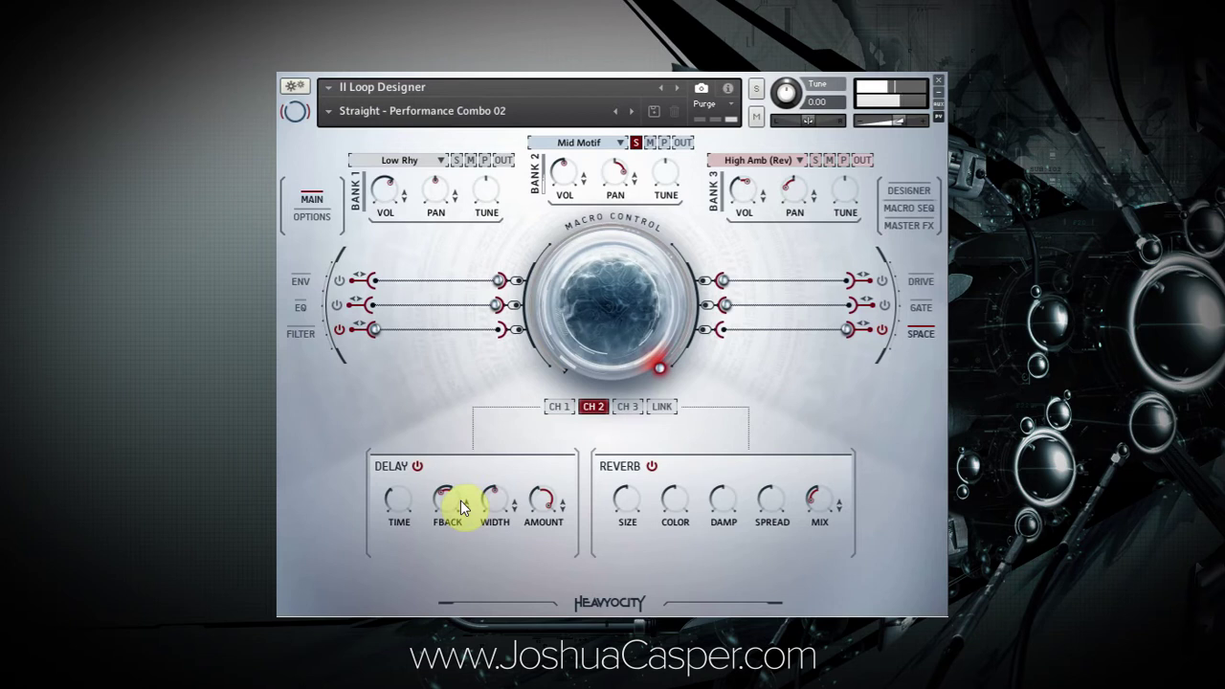
- Drop Channel 2's delay amount to -22.4 dB, bring it back up, and sweep the Macro Control
click(538, 500)
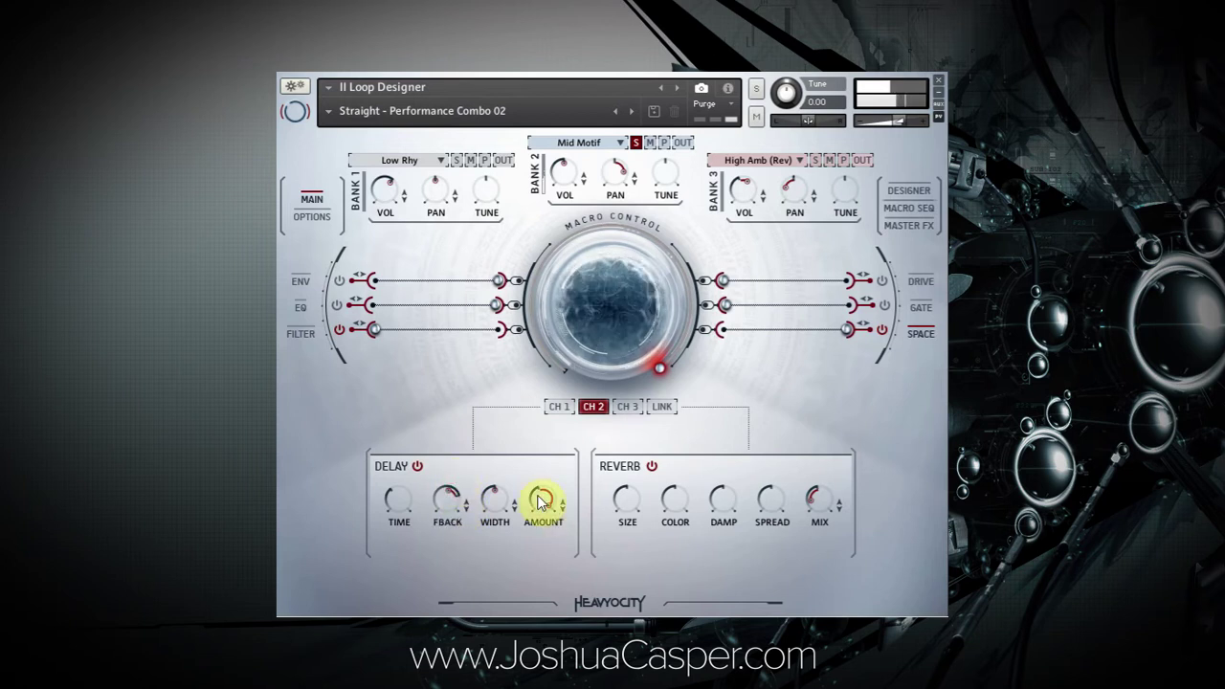
drag(539, 500, 561, 566)
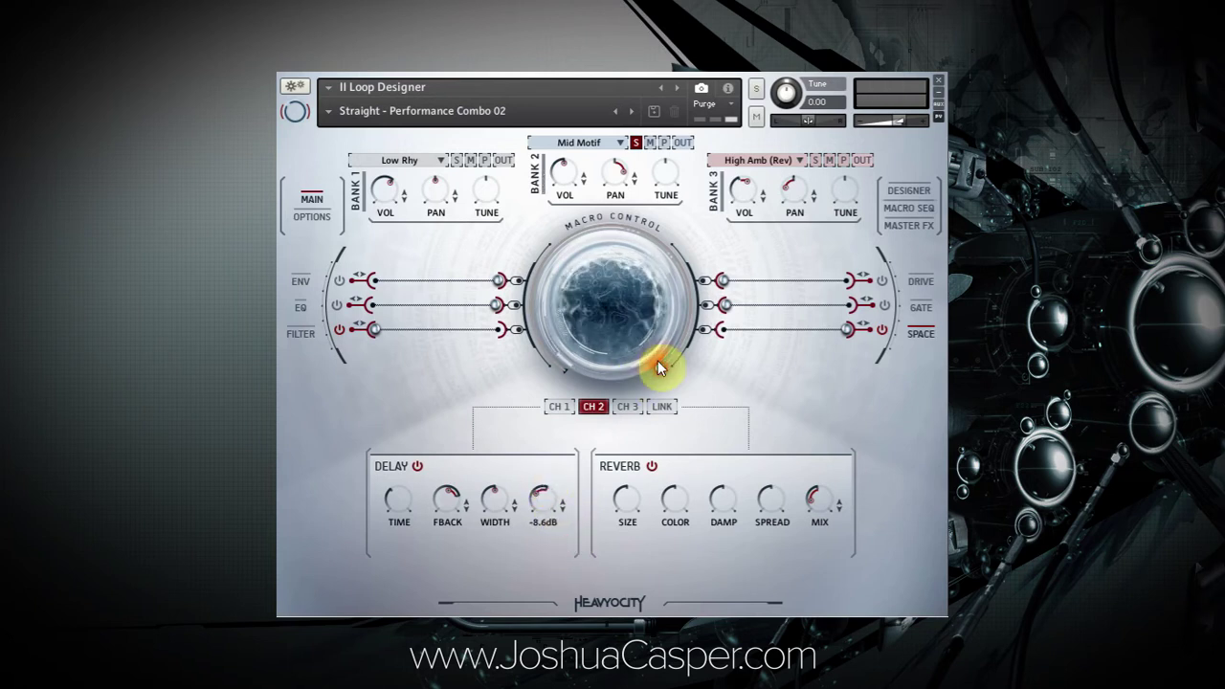
mouse_move(551, 505)
mouse_down()
mouse_move(545, 497)
mouse_move(561, 508)
mouse_up()
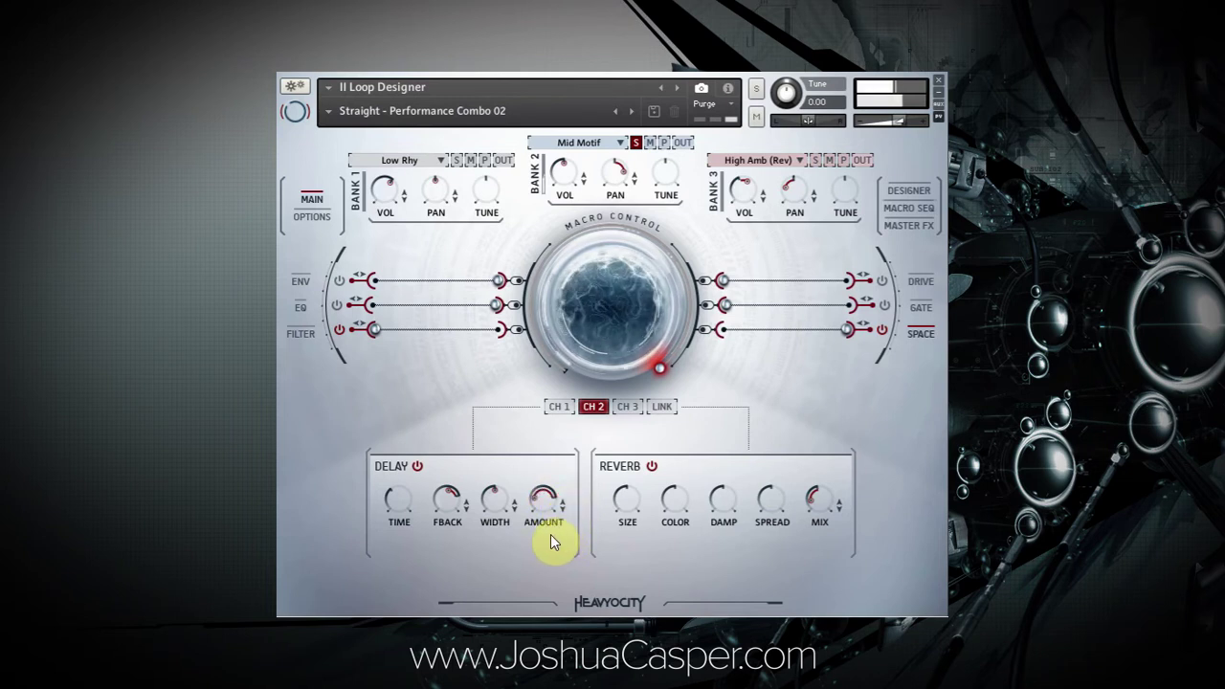
drag(612, 285, 628, 83)
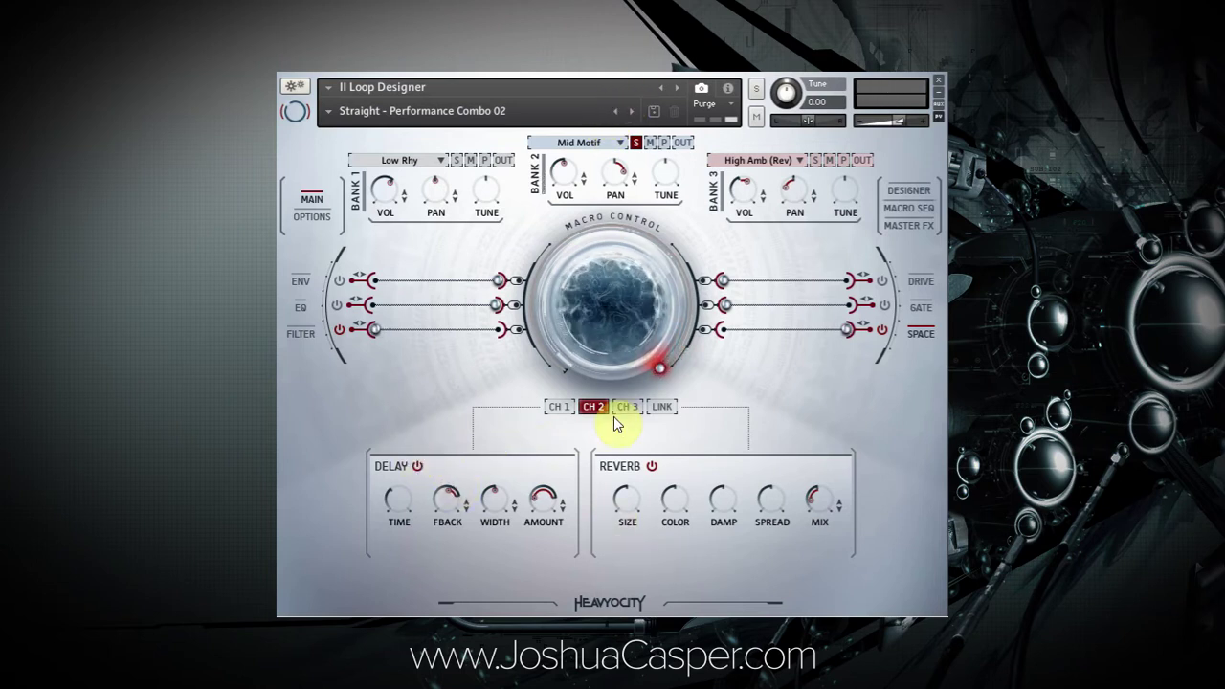
- Adjust Channel 1's delay width and turn on its reverb with mix at 40.6%
click(557, 406)
drag(494, 507, 508, 492)
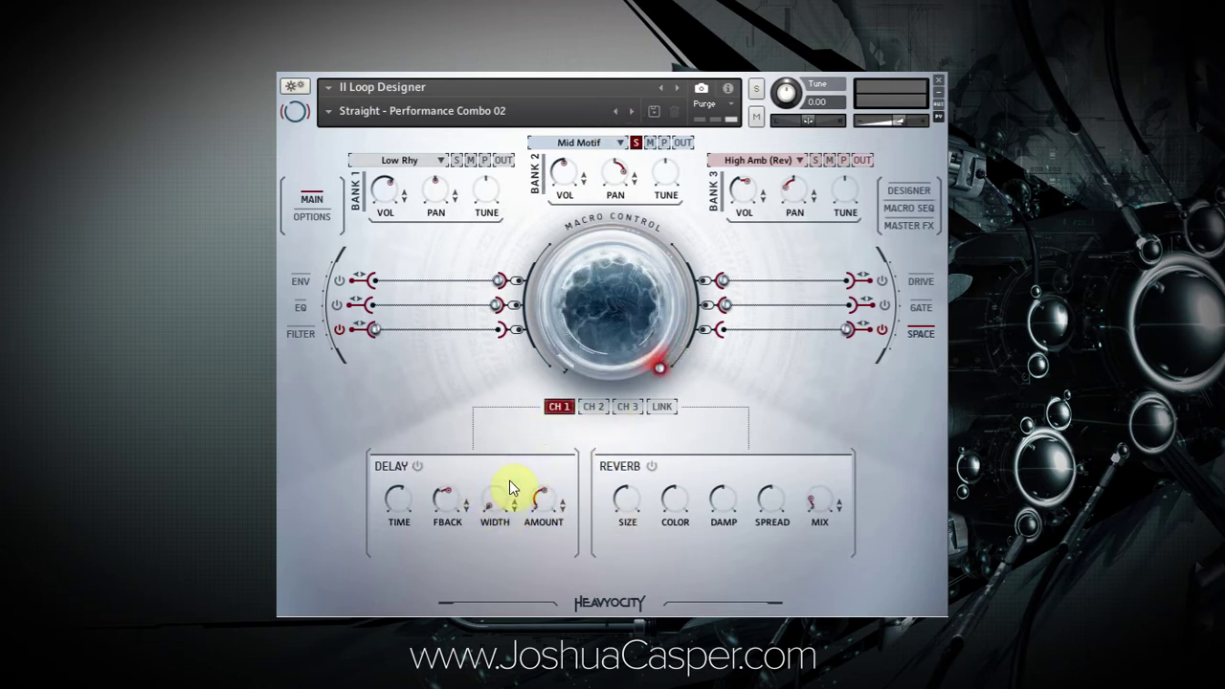
click(651, 466)
mouse_move(819, 497)
mouse_down()
mouse_move(844, 507)
mouse_move(823, 506)
mouse_up()
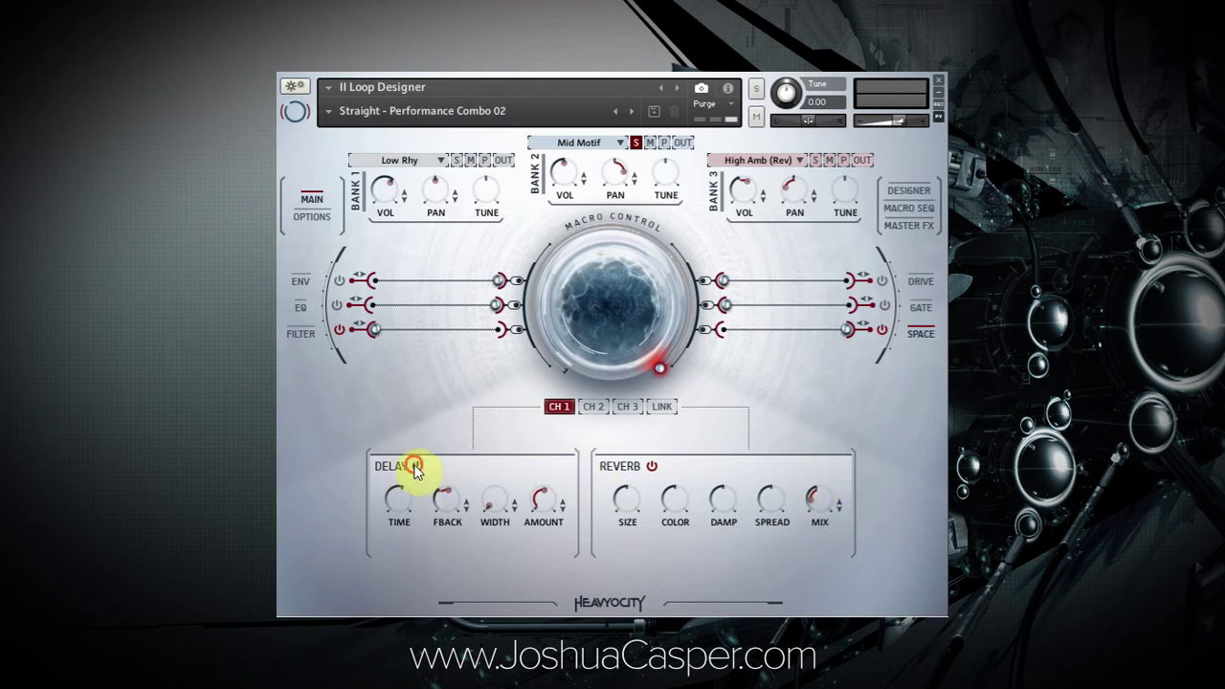
- Set Channel 1's delay amount to -29.3 dB, solo Bank 1, and trim reverb mix to 39%
drag(547, 501, 565, 556)
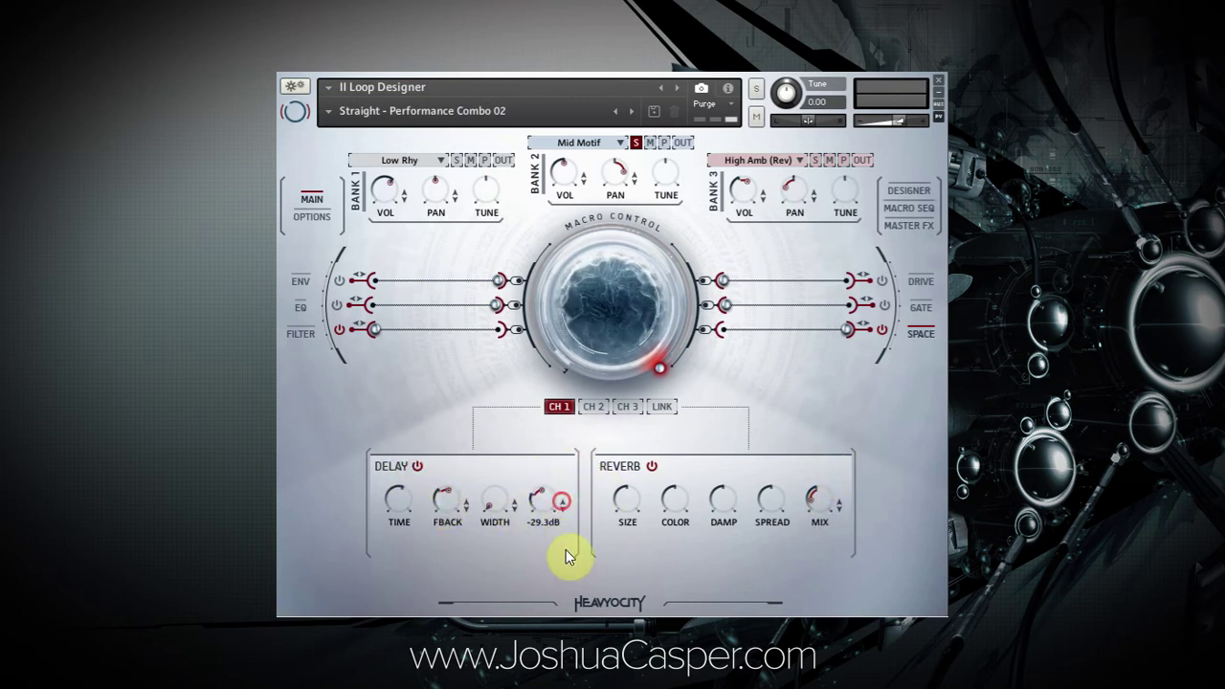
click(458, 159)
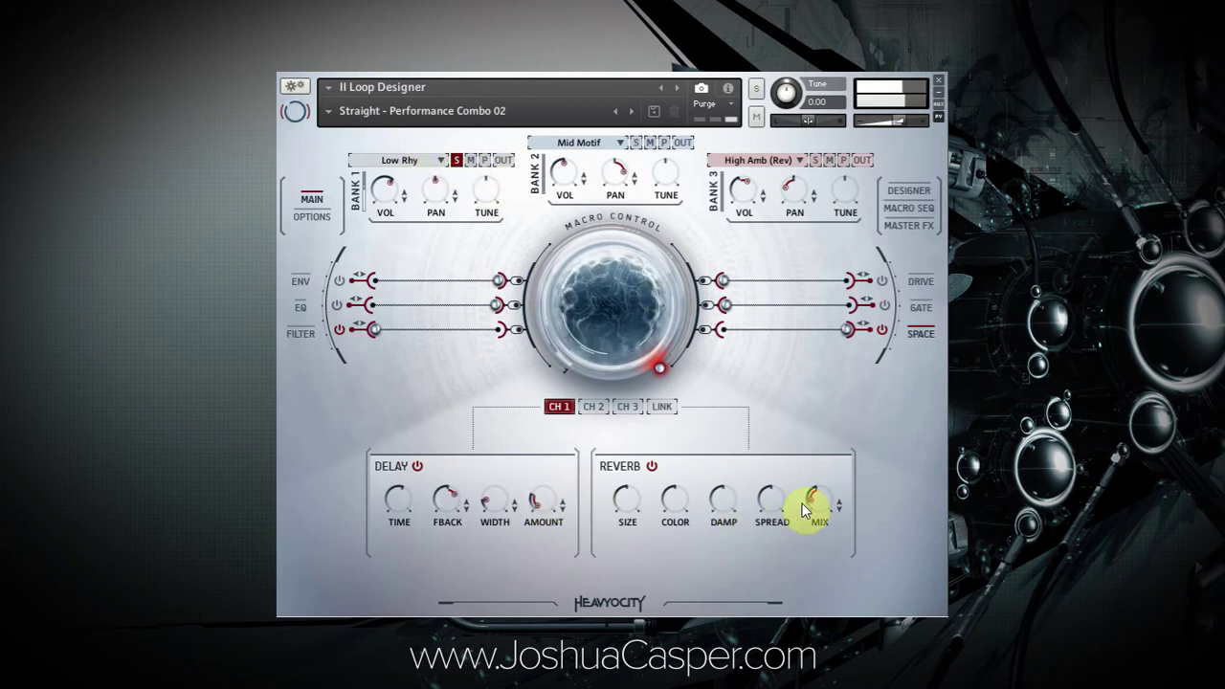
drag(825, 502, 820, 512)
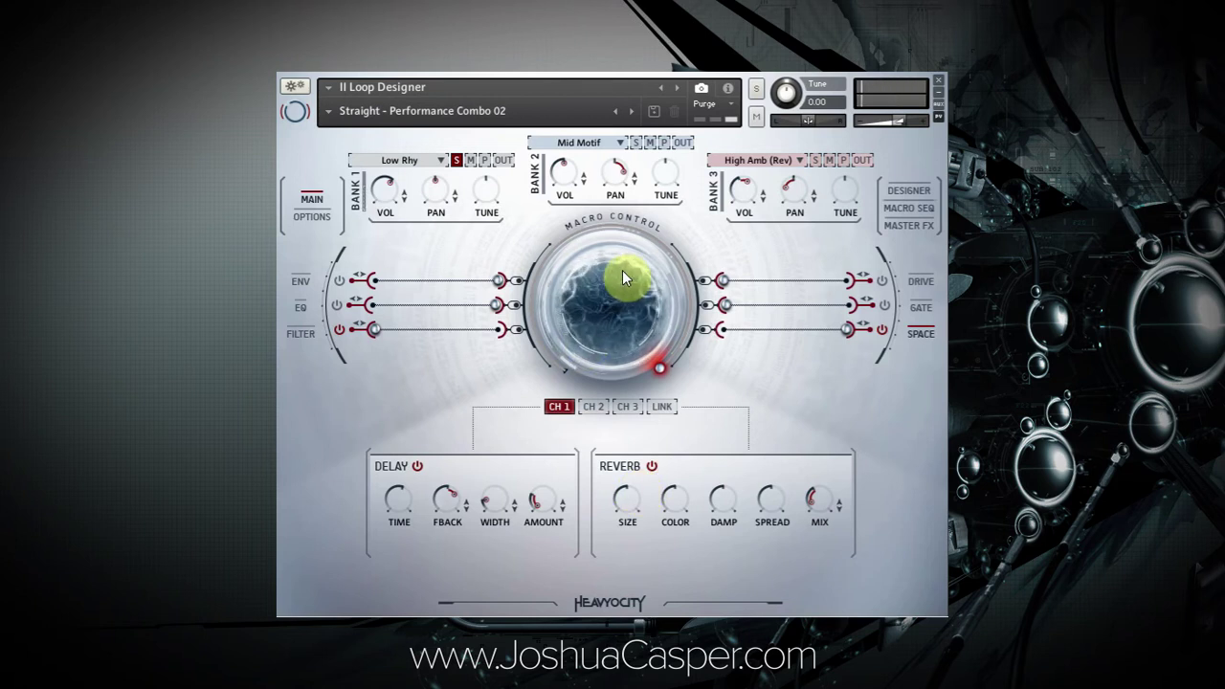
- Unsolo Bank 1, nudge the Macro Control, set Bank 2's volume to -8.6 dB, and show Macro Seq
click(456, 161)
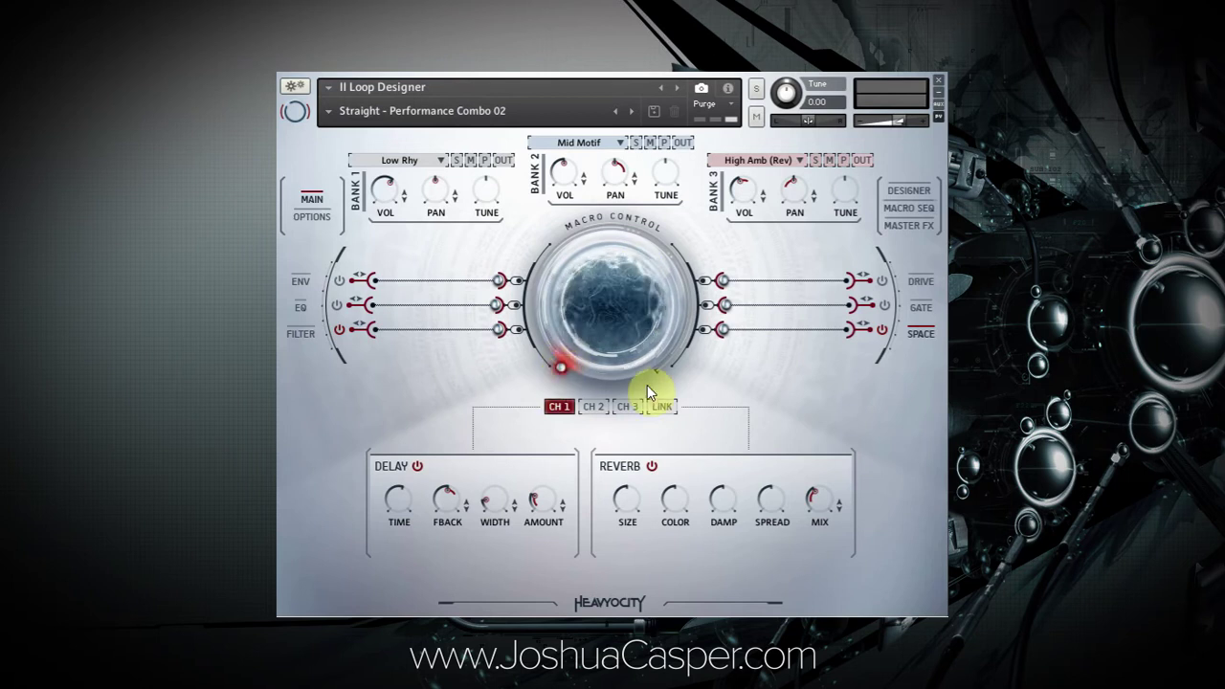
click(627, 359)
drag(626, 360, 619, 129)
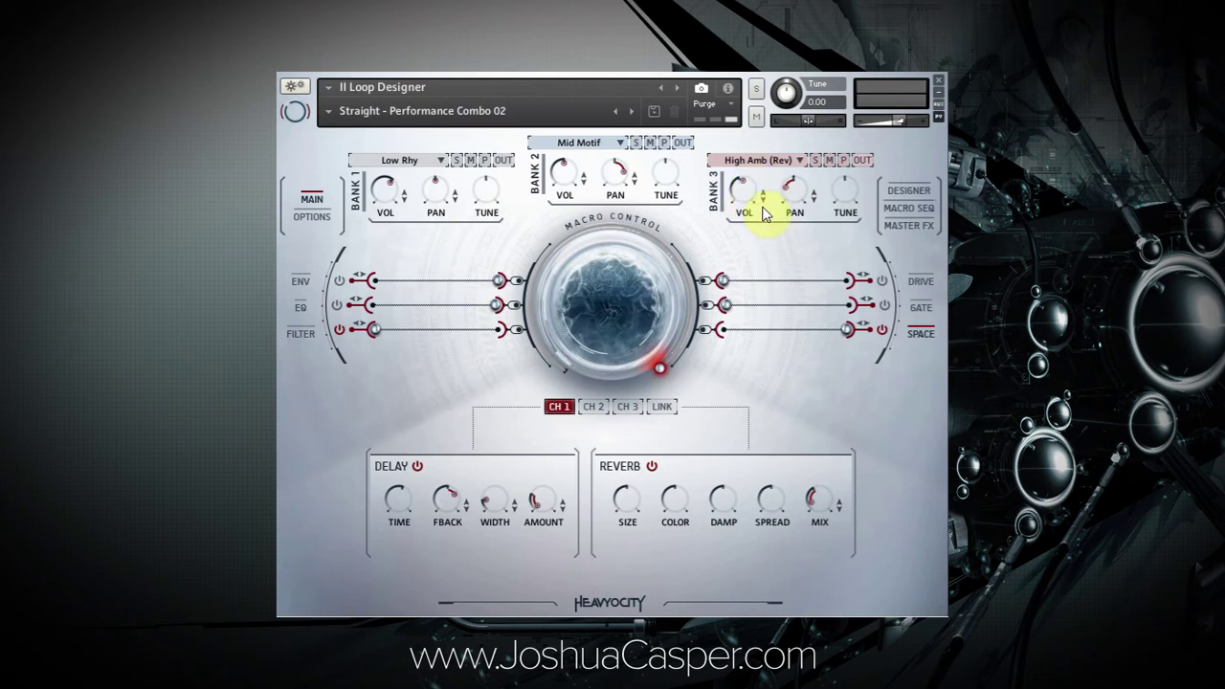
mouse_move(734, 204)
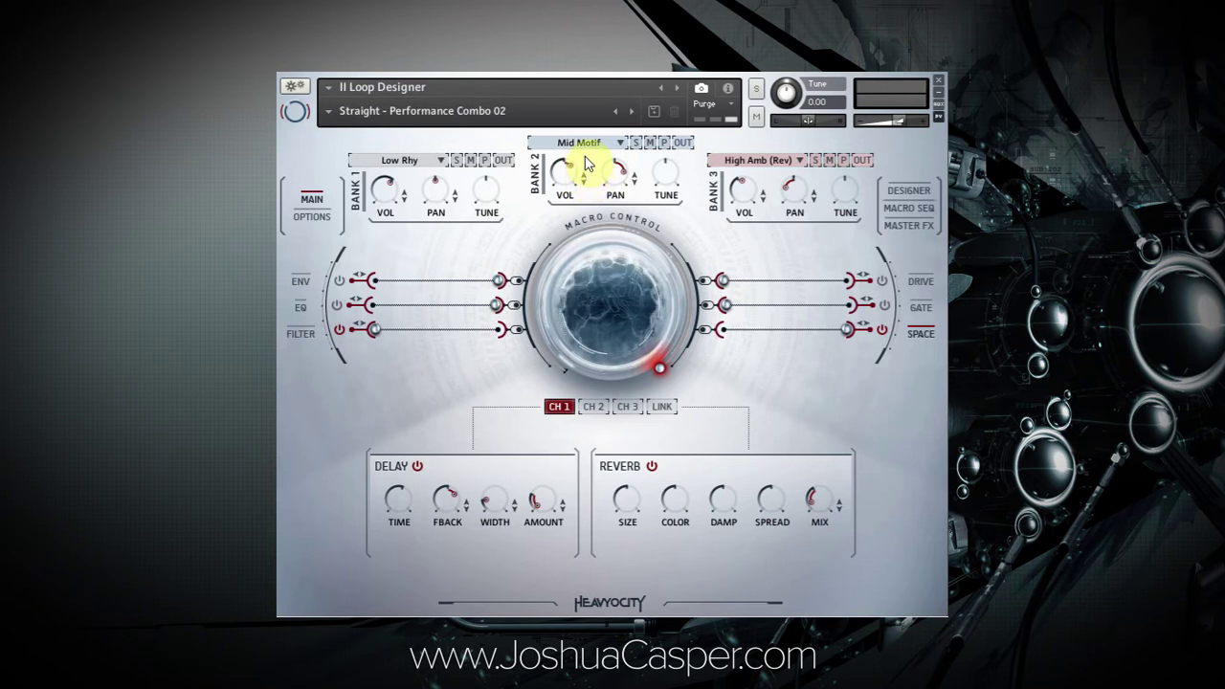
drag(562, 179, 591, 252)
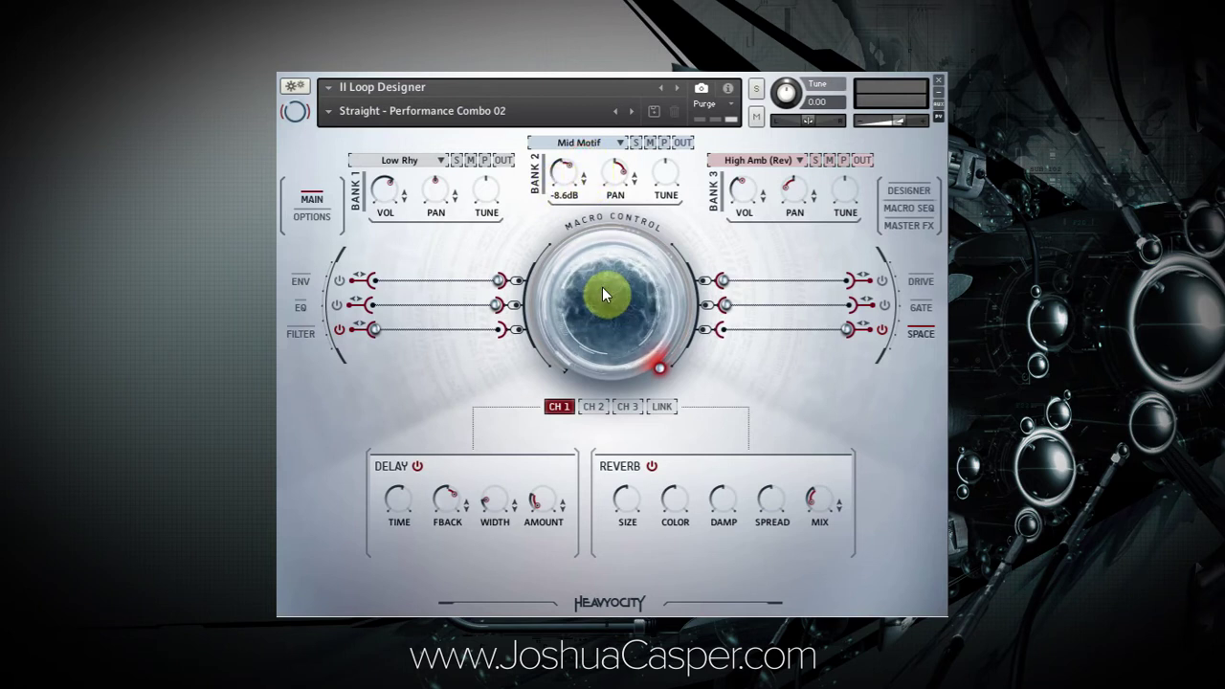
click(899, 211)
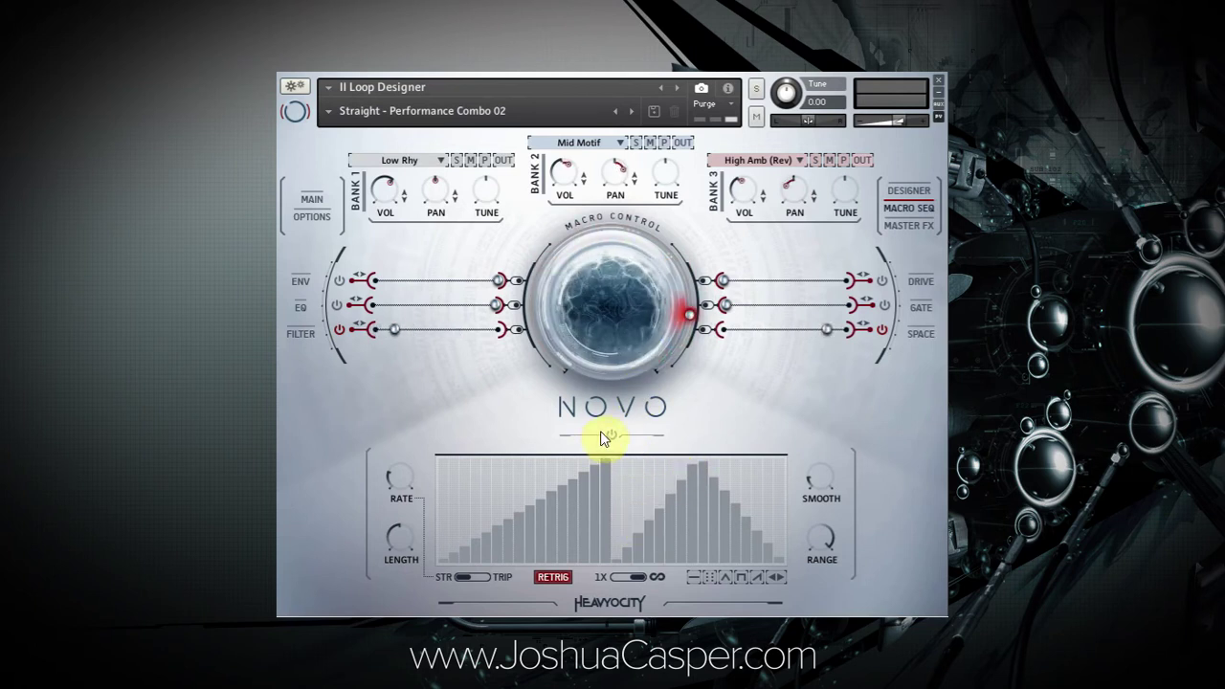
- Turn on the macro sequencer, apply the single Triangle shape, and set RANGE to -100%
click(892, 208)
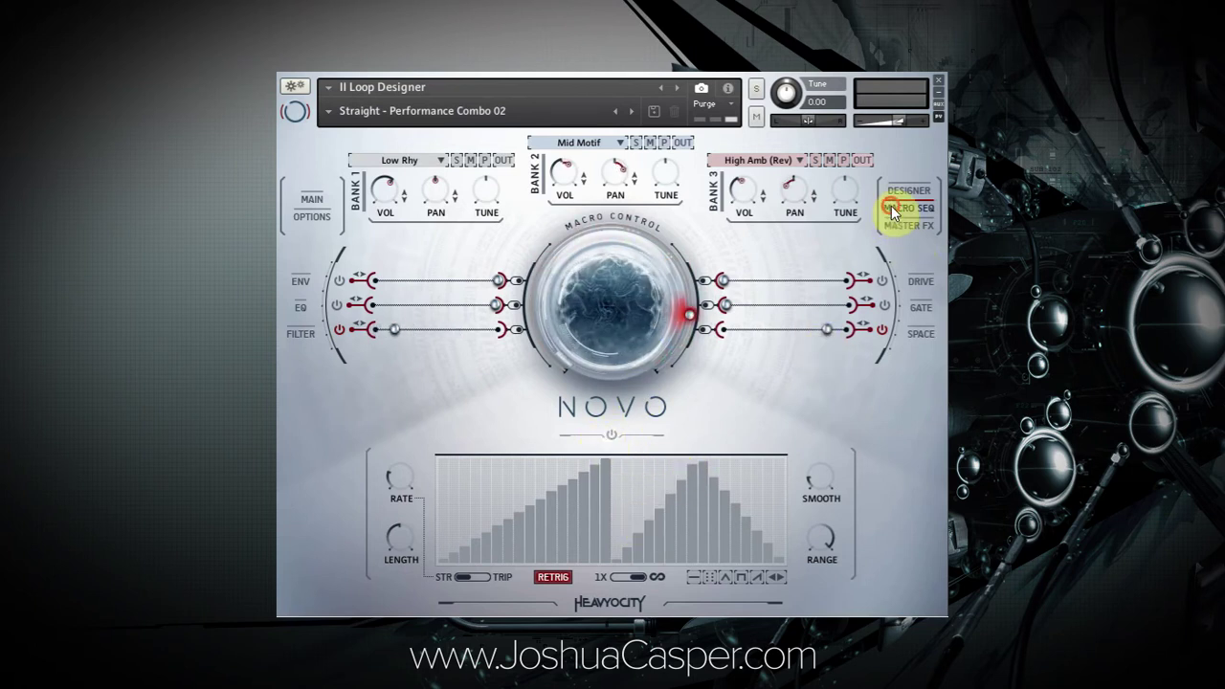
click(612, 434)
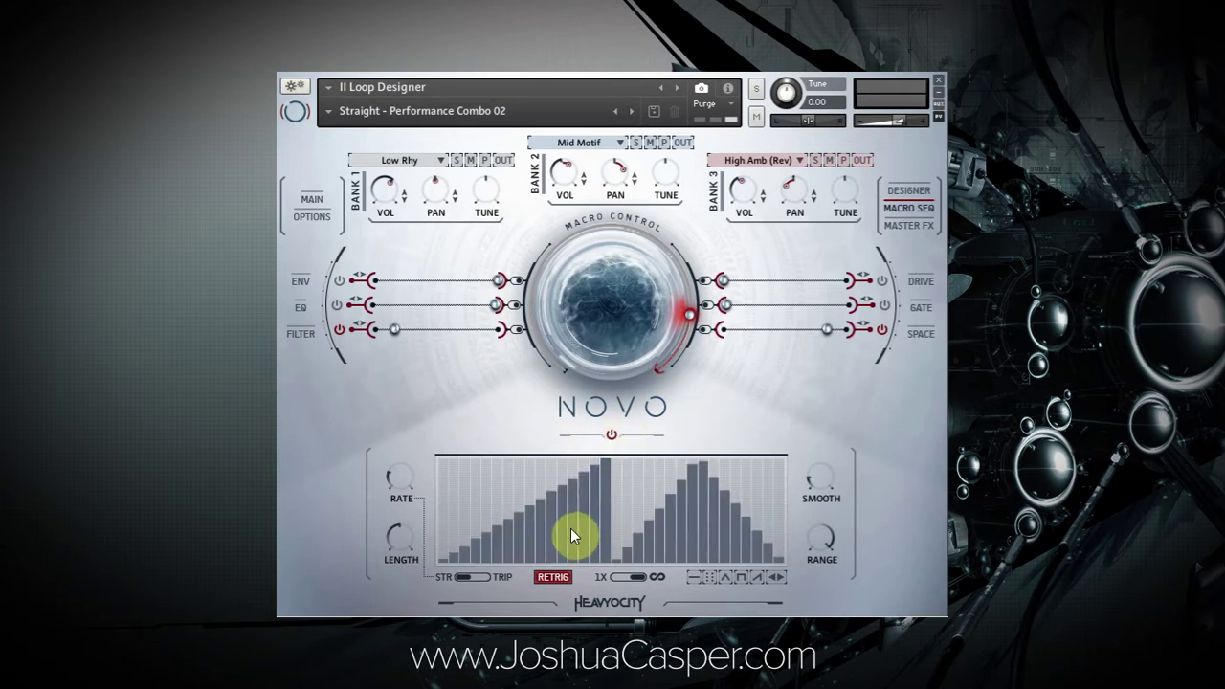
click(725, 577)
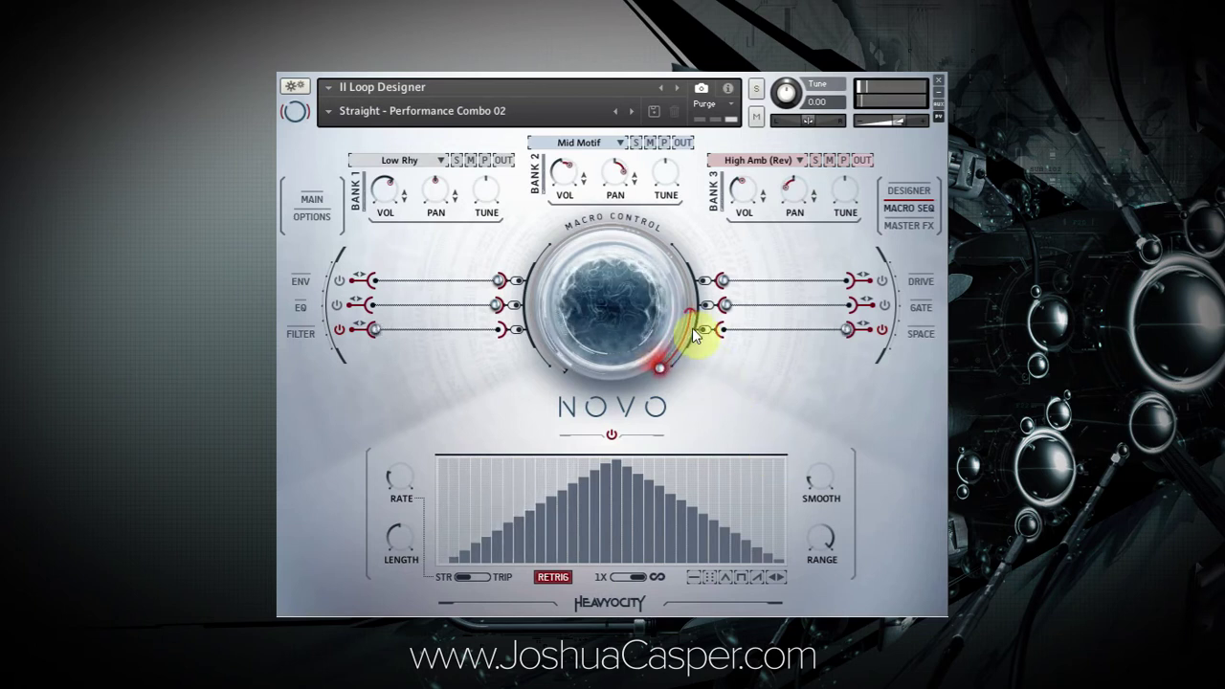
drag(811, 541, 821, 593)
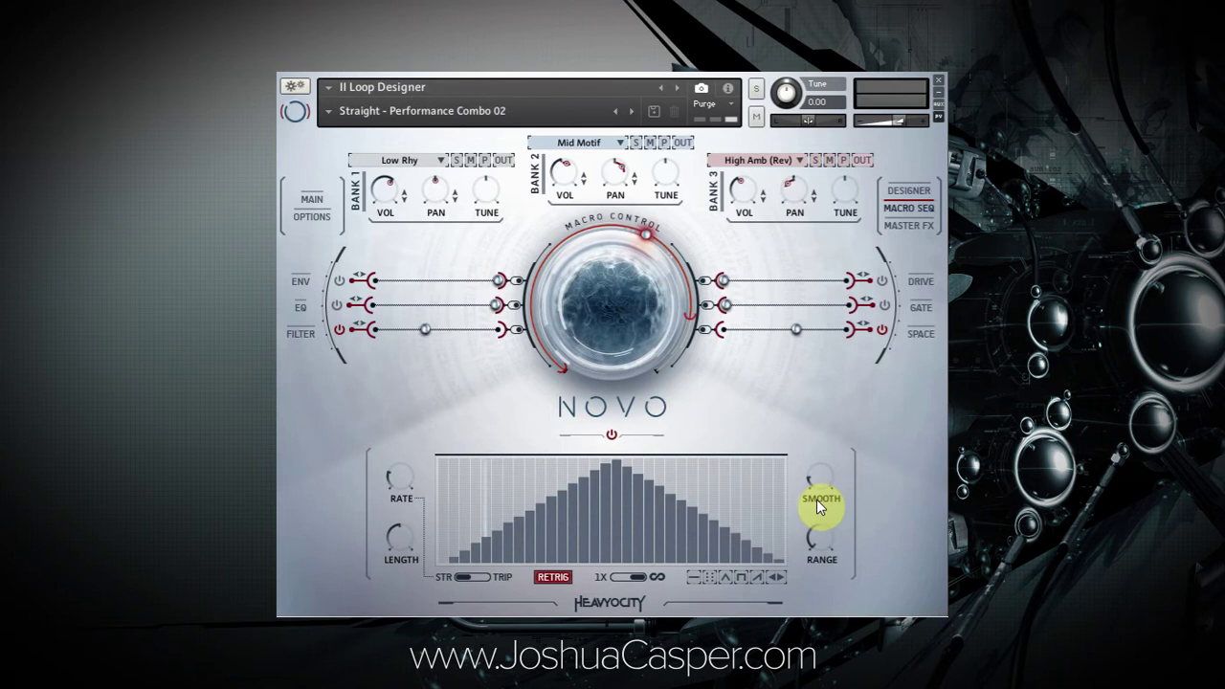
drag(818, 498, 819, 555)
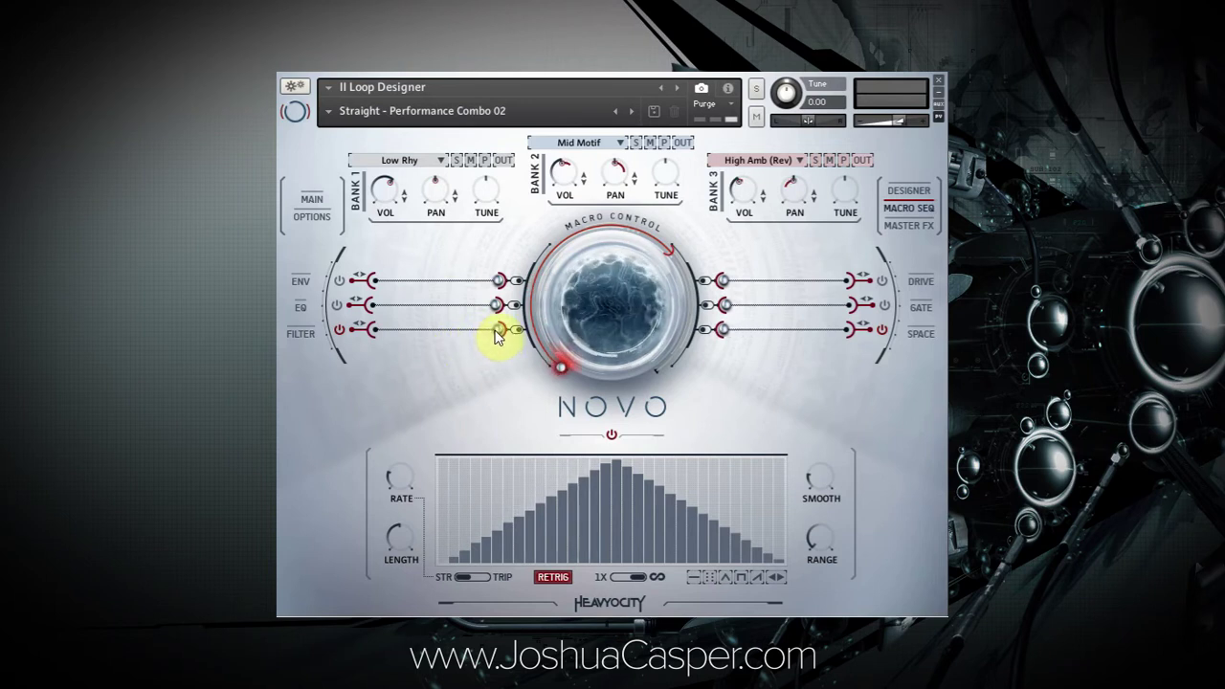
click(636, 312)
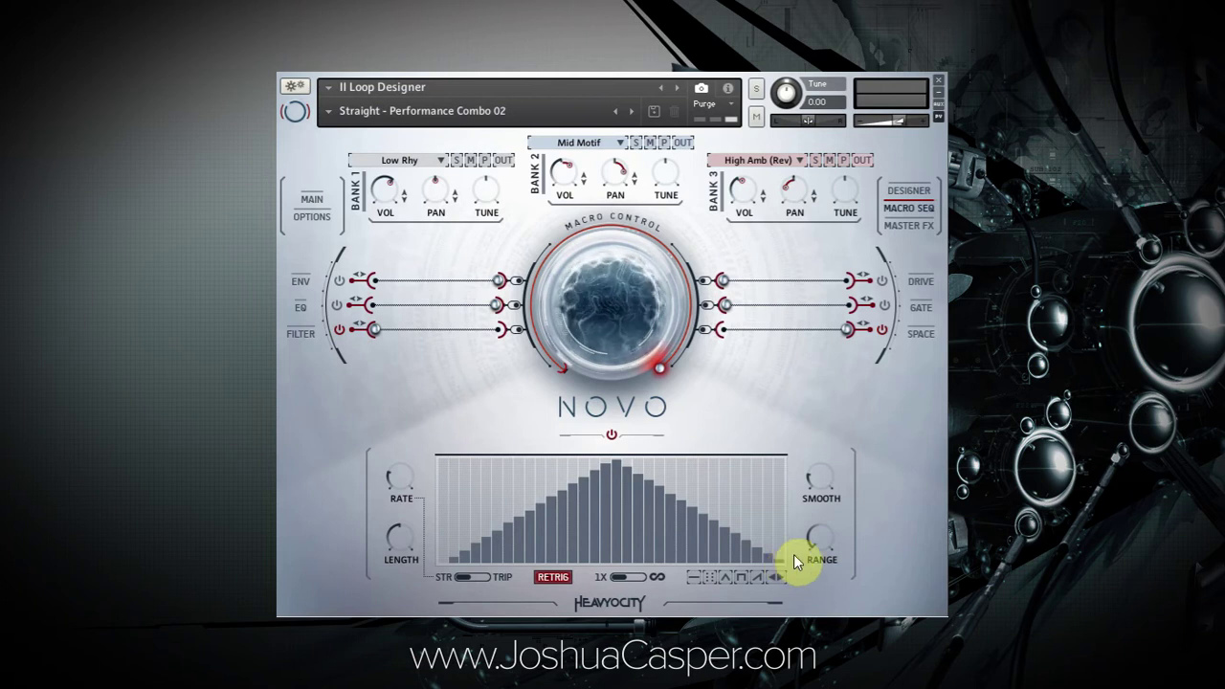
- Apply the Down x1 ramp preset from the Ramp shape menu
click(752, 579)
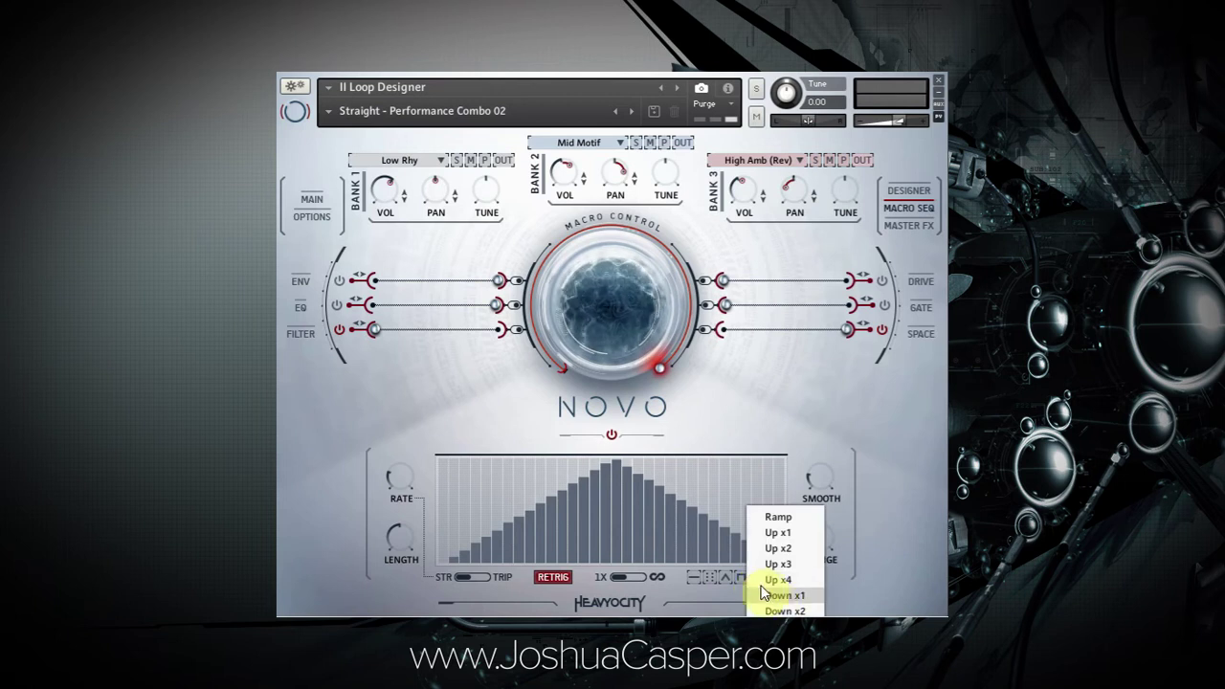
click(774, 596)
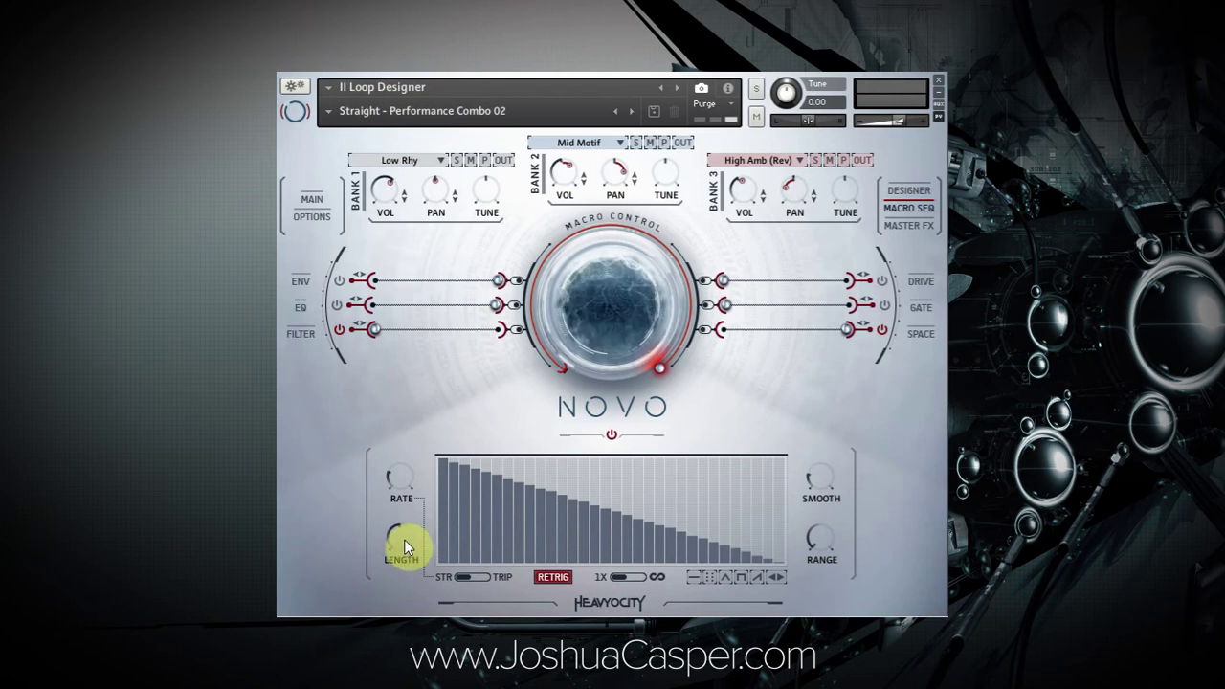
- Set LENGTH to 64 steps, reapply Down x1, set RATE to 1/4, and SMOOTH to 28.9%
drag(402, 545, 387, 441)
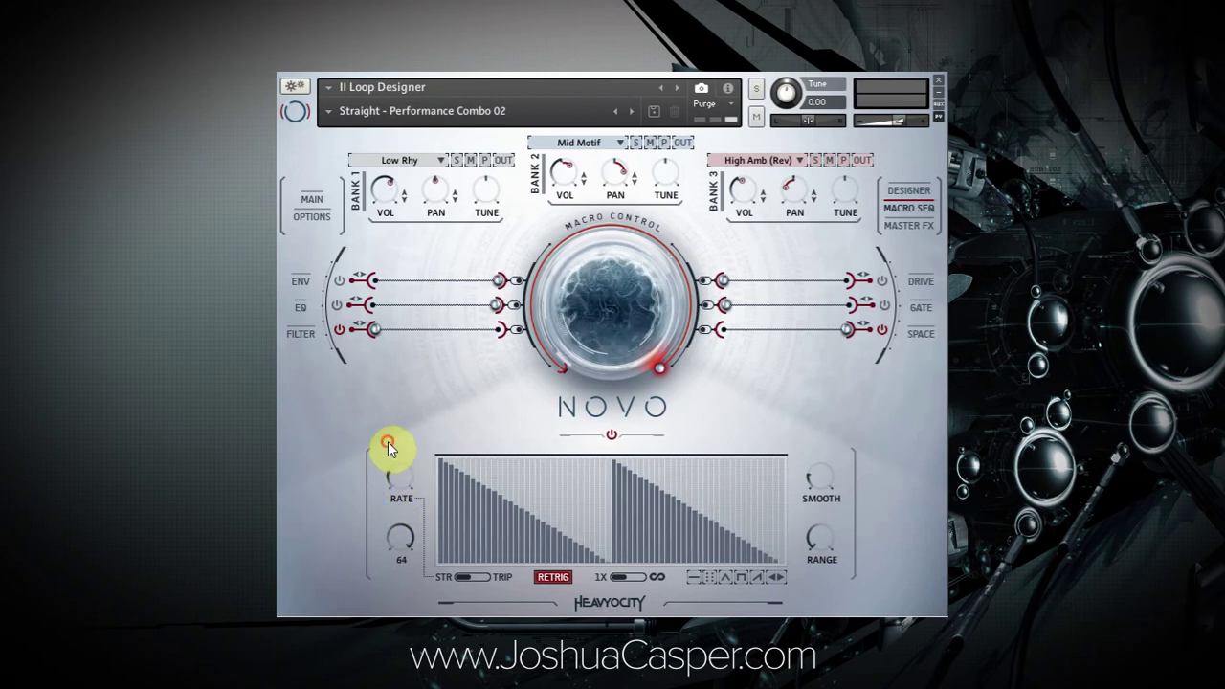
click(755, 573)
click(777, 597)
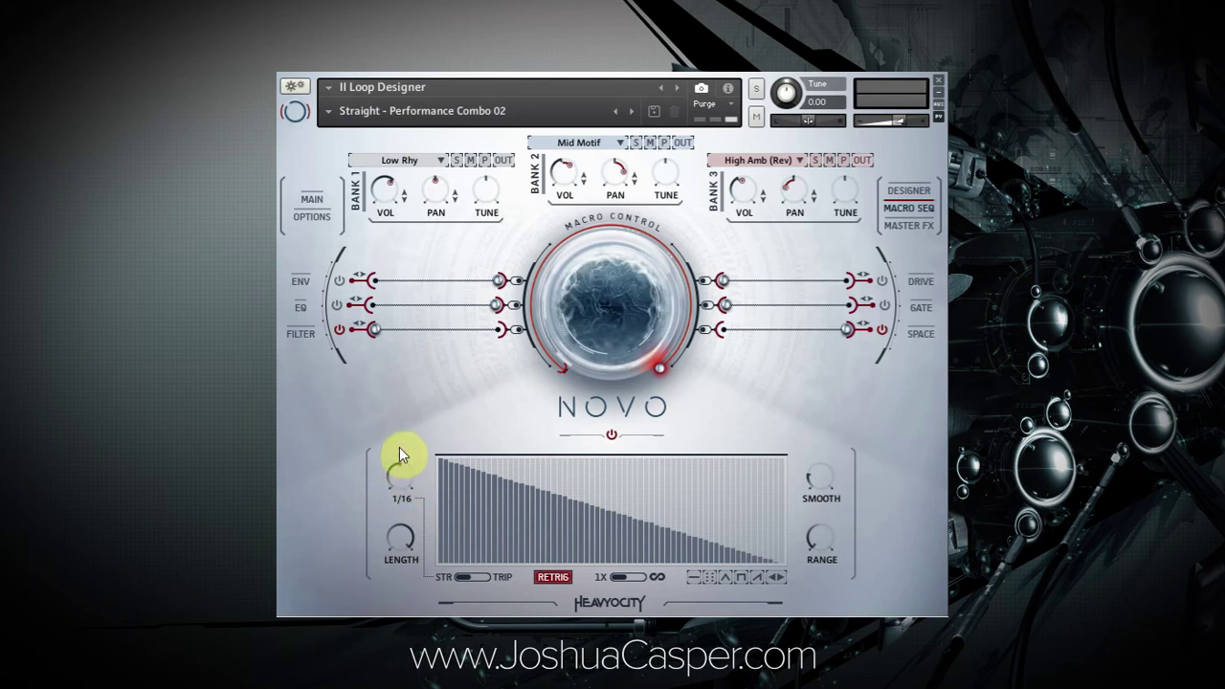
drag(396, 506, 413, 516)
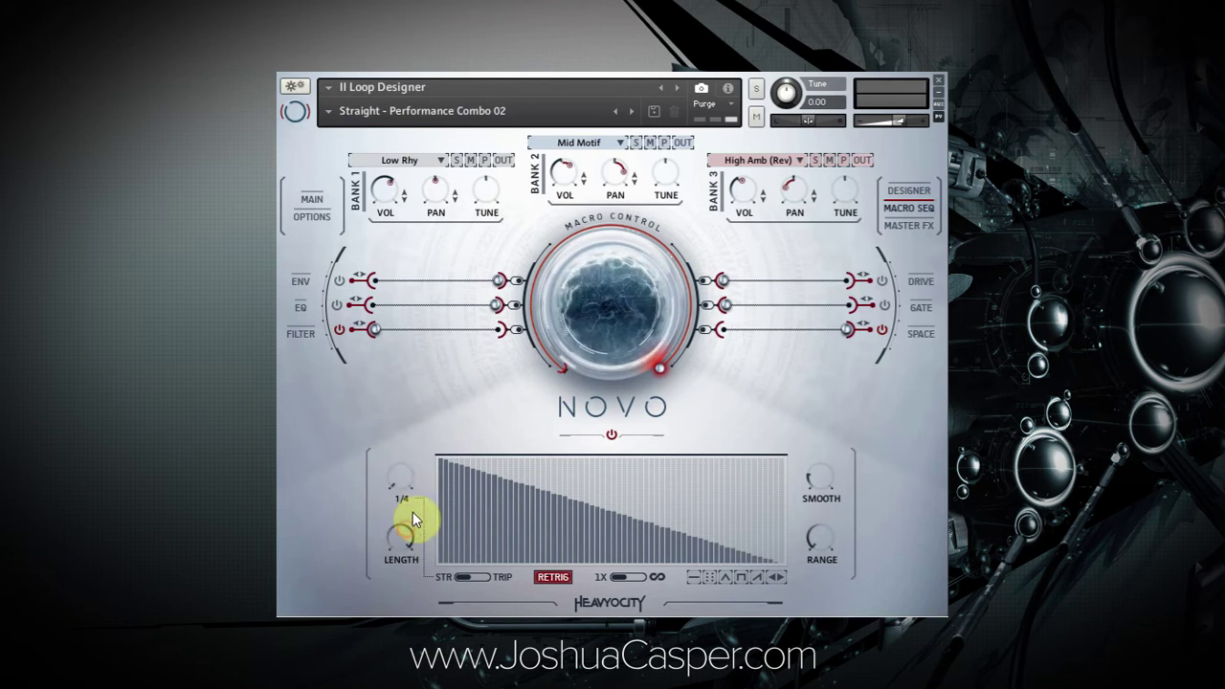
click(430, 355)
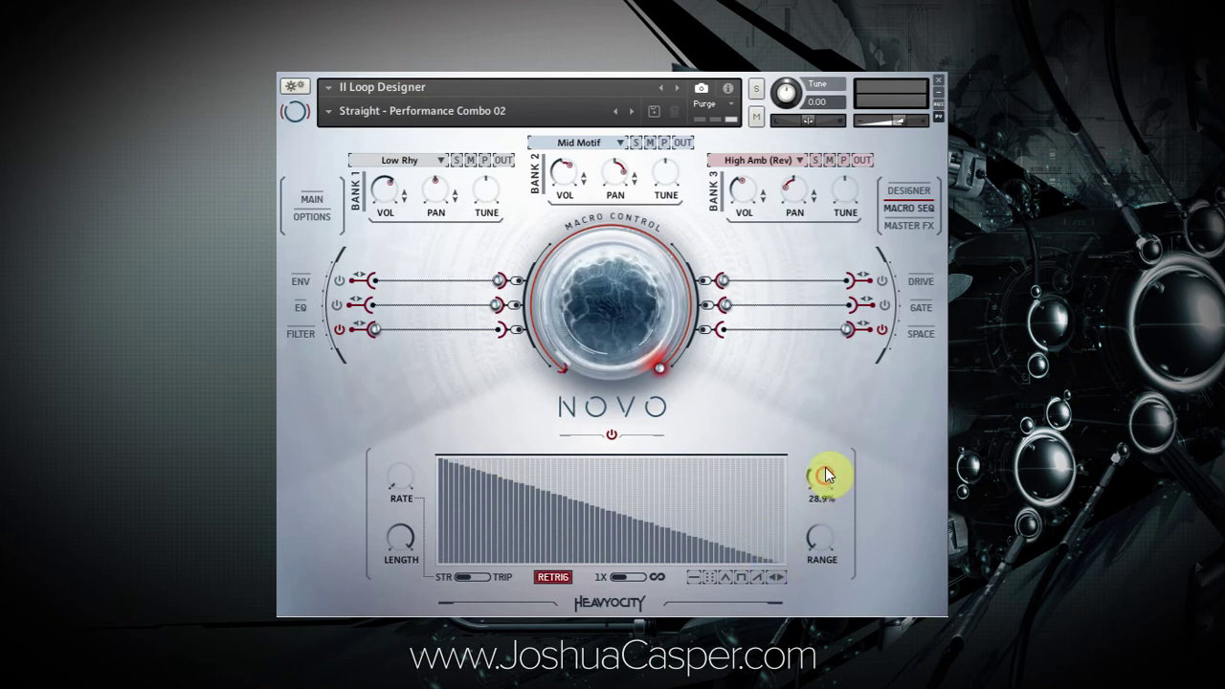
- Raise the sequencer SMOOTH knob from 28.9% to 45.2%
click(614, 485)
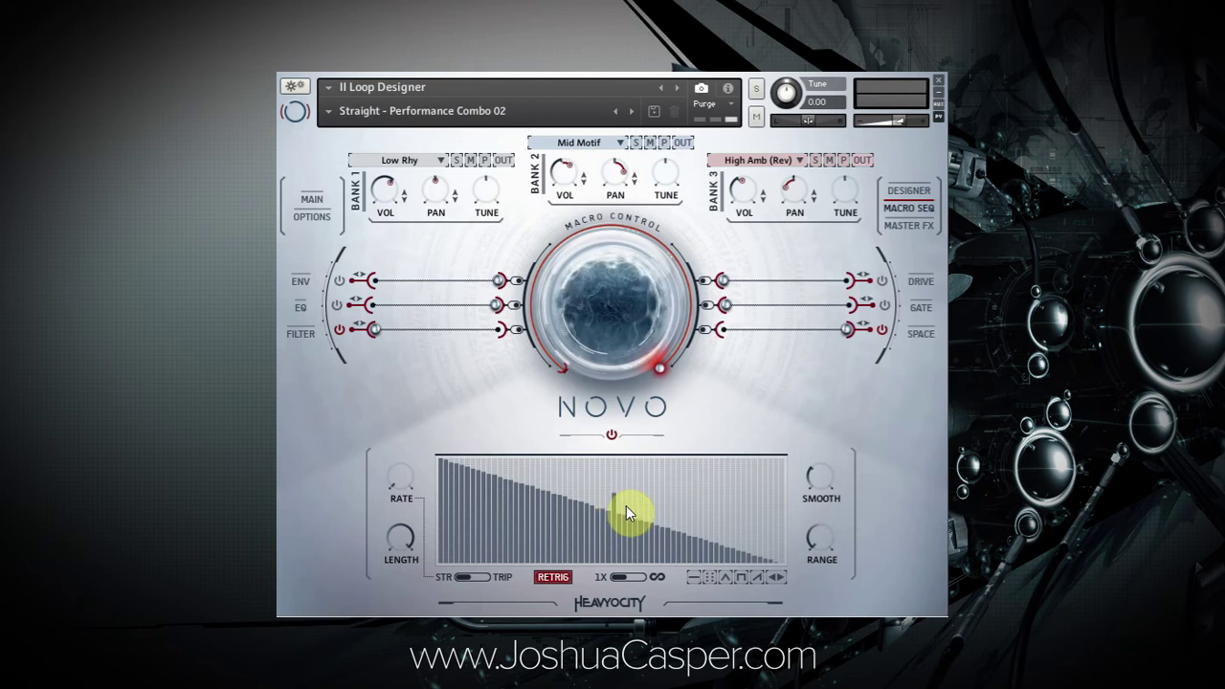
drag(820, 445, 820, 414)
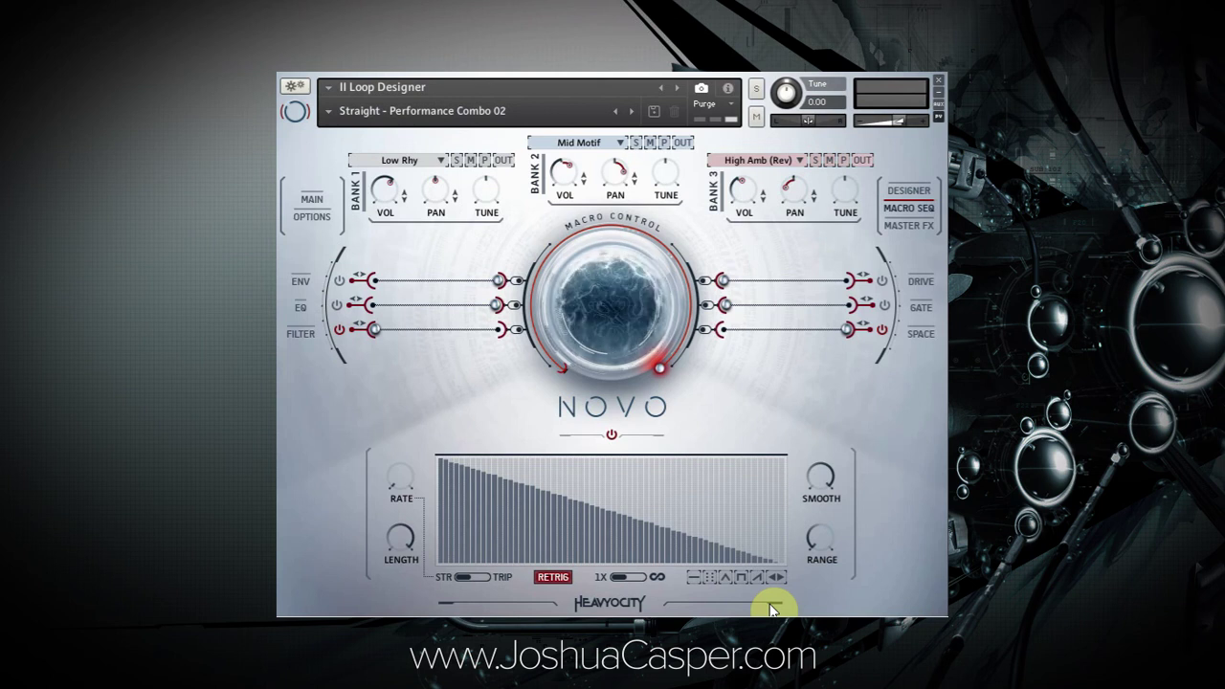
- Load the Mid Rhythmic loop into Bank 2 and High Motif into Bank 3
click(607, 153)
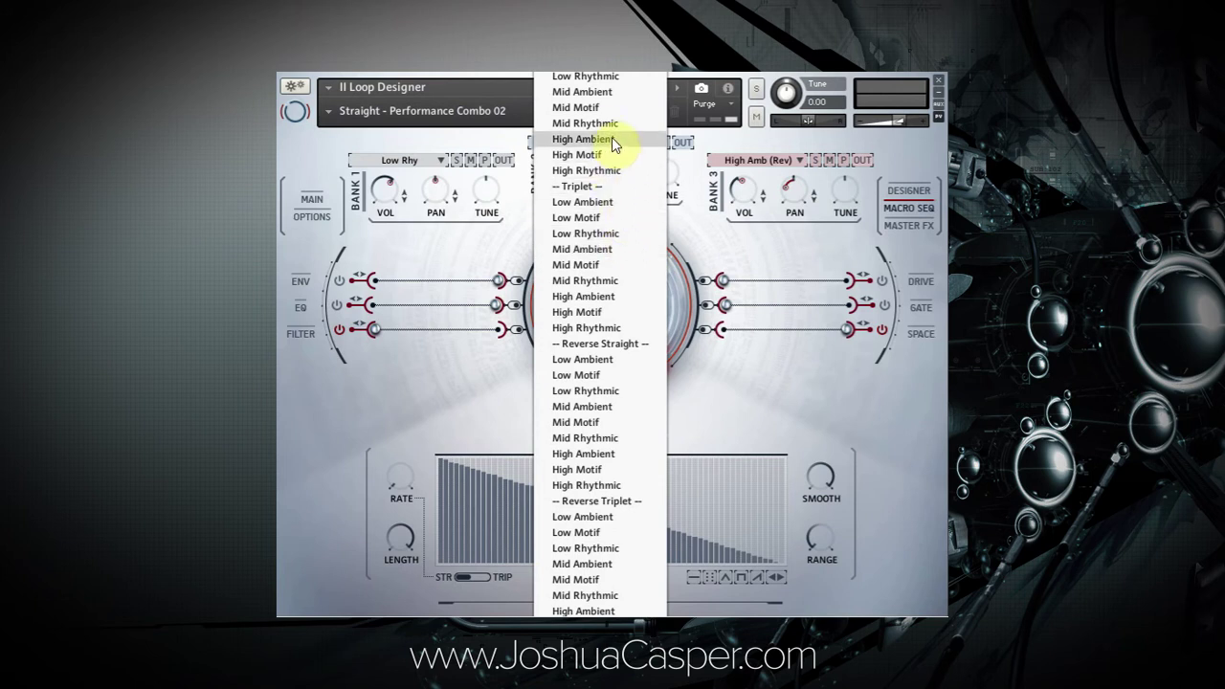
click(612, 123)
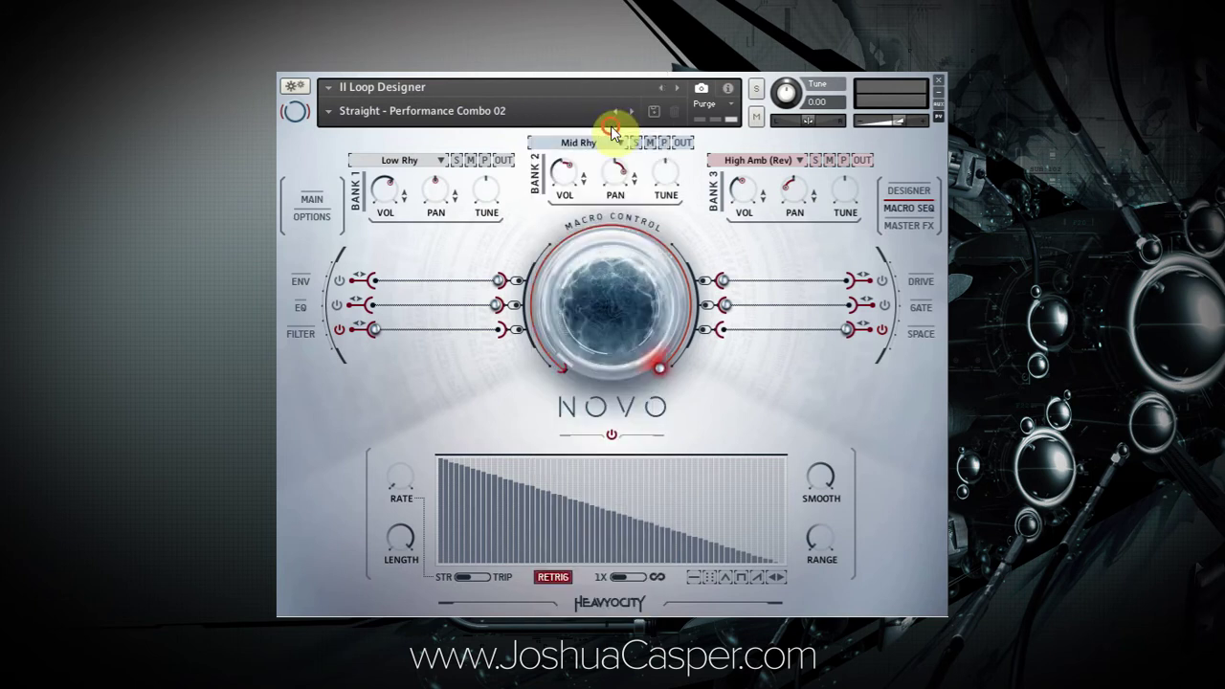
click(766, 160)
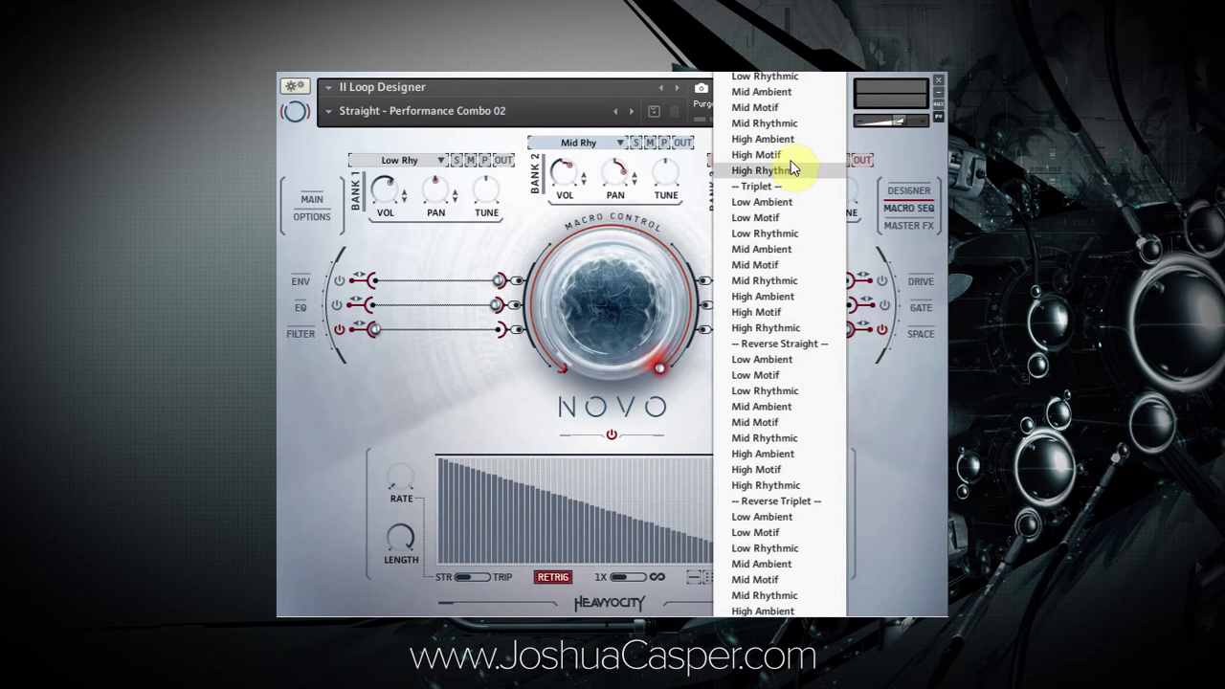
click(777, 156)
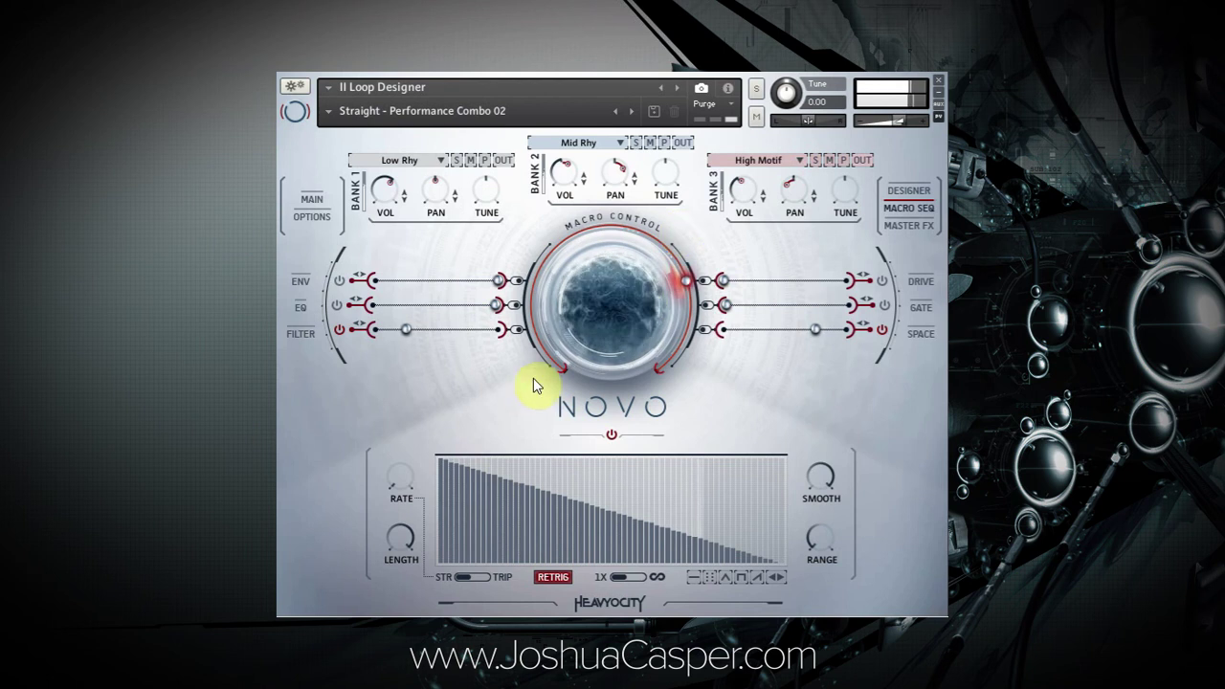
- Reduce the sequencer LENGTH from 64 to 16 steps
drag(399, 547, 406, 591)
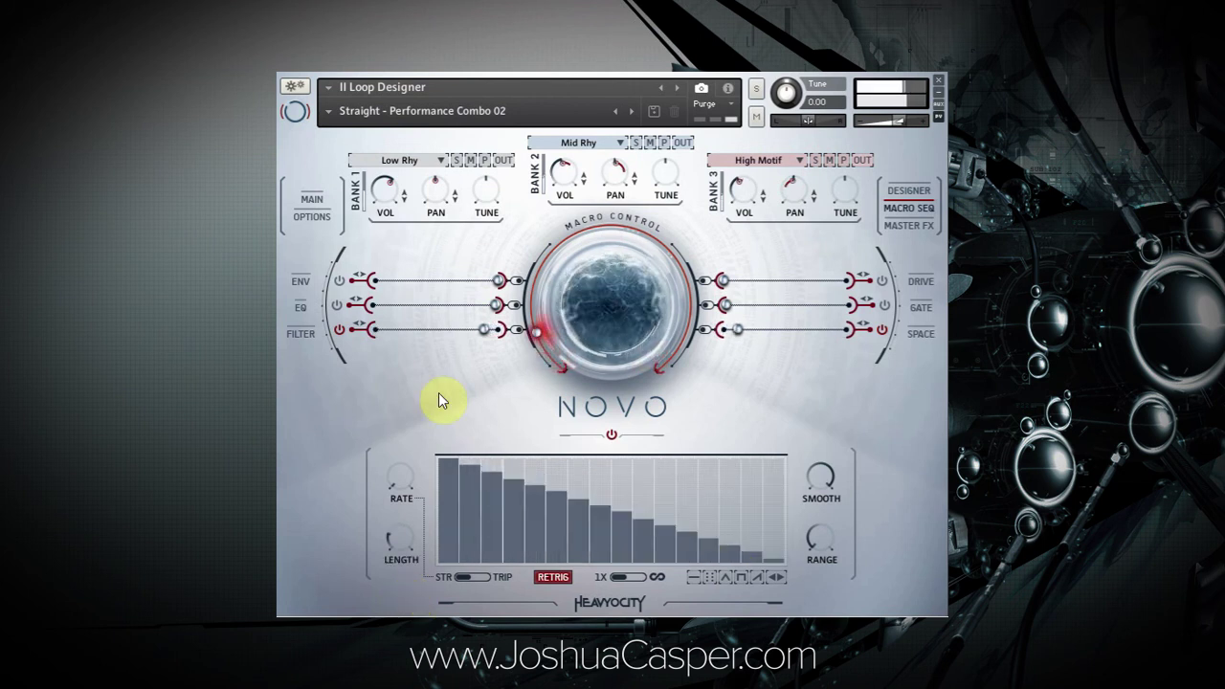